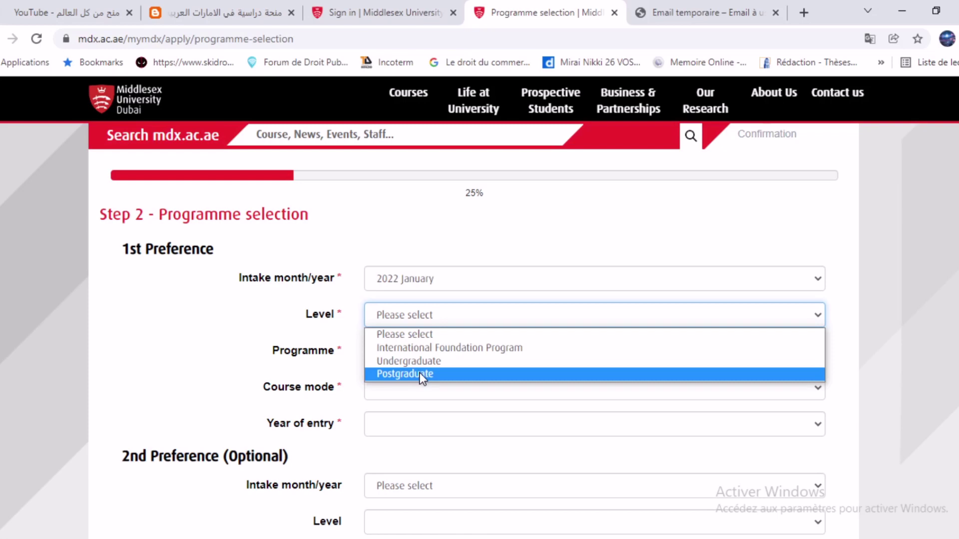
Set the first preference's level to Postgraduate and look through its programme options
{"action": "left_click", "coordinate": [419, 373]}
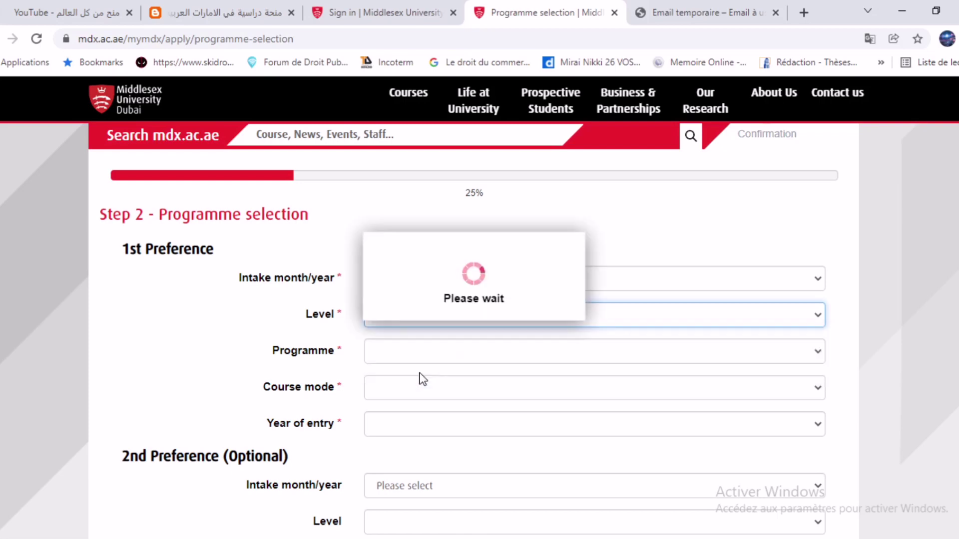
{"action": "left_click", "coordinate": [418, 355]}
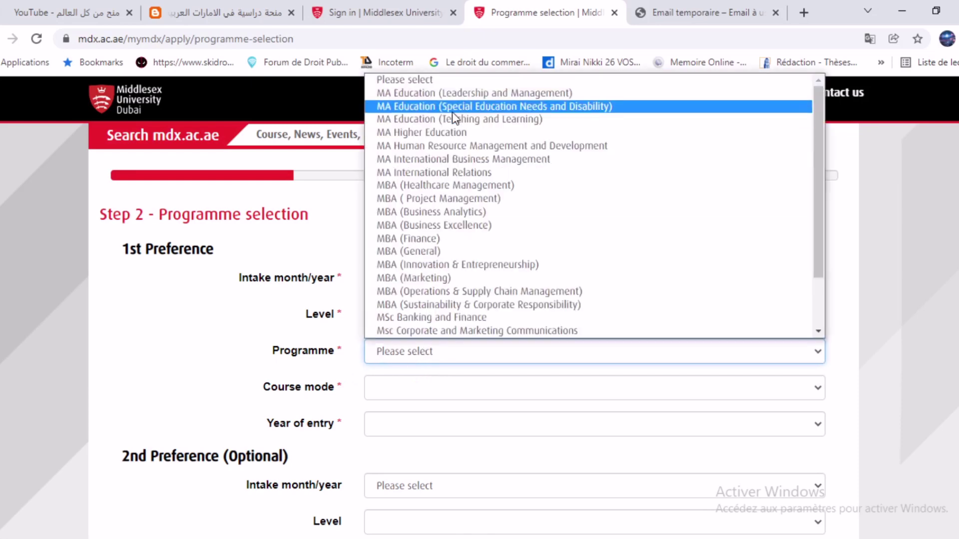
{"action": "scroll", "coordinate": [458, 167], "scroll_direction": "down", "scroll_amount": 3}
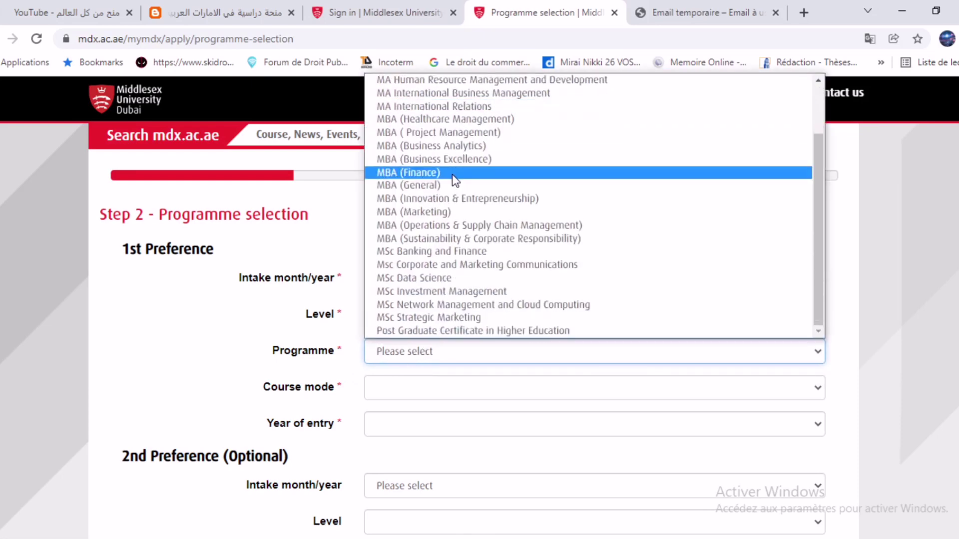
{"action": "left_click", "coordinate": [267, 297]}
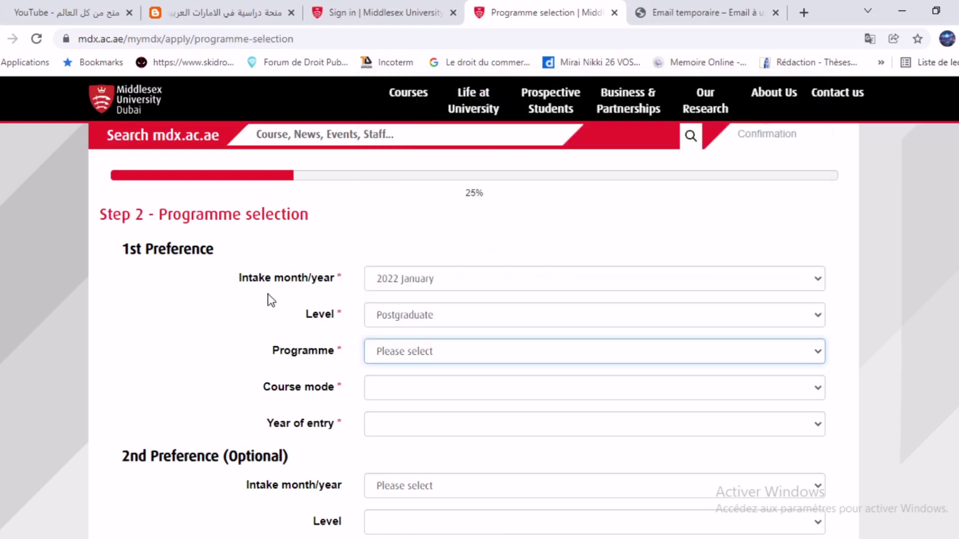
Set the first preference's level to Undergraduate and look through the programmes offered at that level
{"action": "left_click", "coordinate": [441, 319]}
{"action": "left_click", "coordinate": [419, 360]}
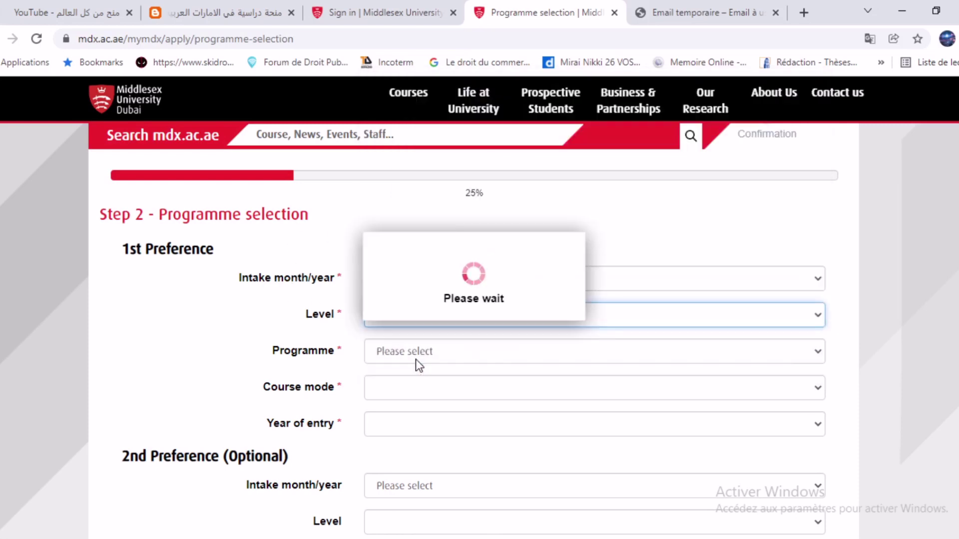
{"action": "left_click", "coordinate": [424, 356]}
{"action": "left_click", "coordinate": [178, 282]}
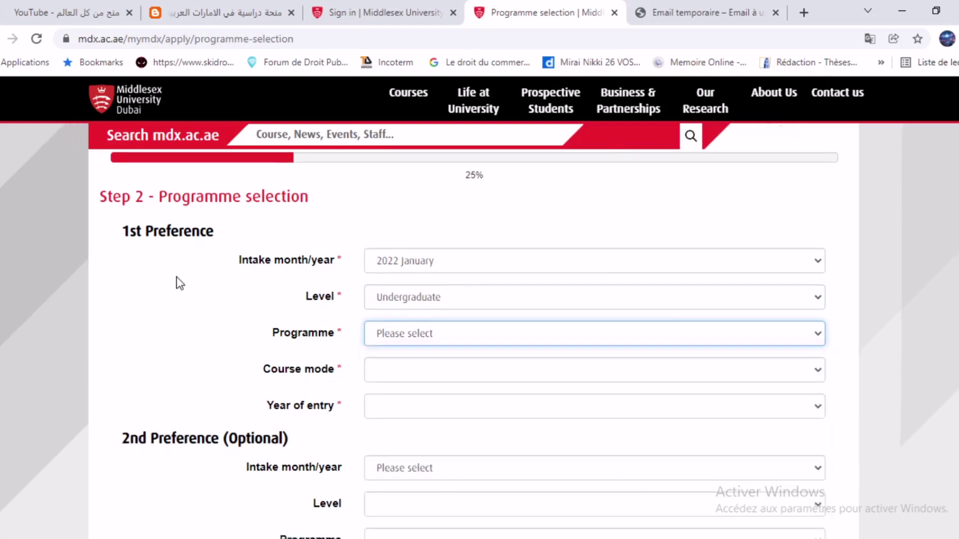
{"action": "scroll", "coordinate": [345, 253], "scroll_direction": "down", "scroll_amount": 3}
{"action": "left_click", "coordinate": [423, 209]}
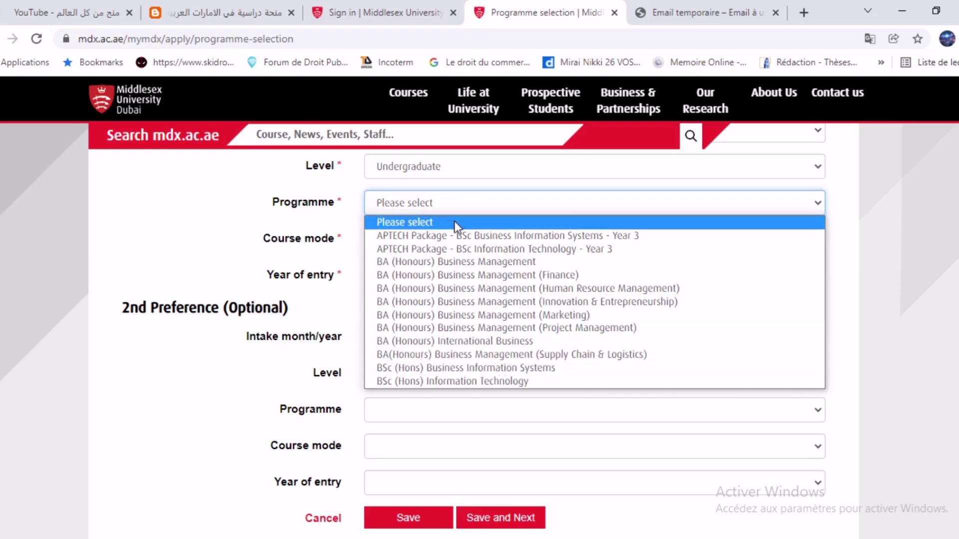
{"action": "left_click", "coordinate": [453, 198]}
Set the first preference to the Postgraduate level with the MA International Relations programme, and check its course mode options
{"action": "left_click", "coordinate": [453, 170]}
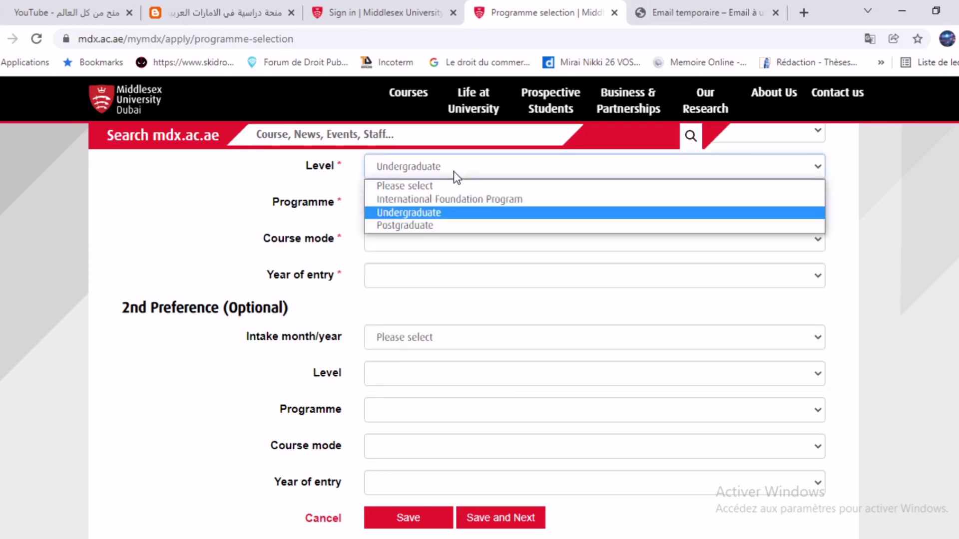
{"action": "left_click", "coordinate": [412, 225]}
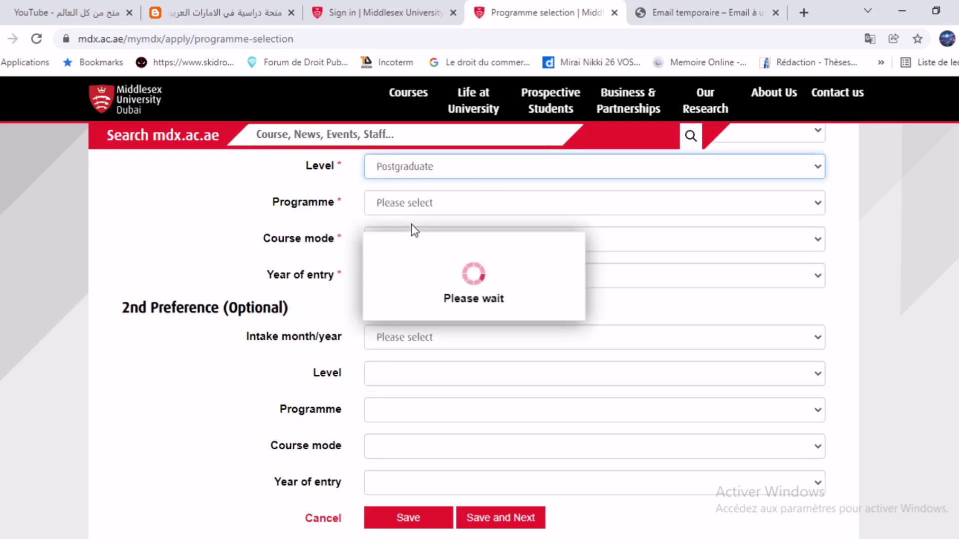
{"action": "left_click", "coordinate": [466, 209]}
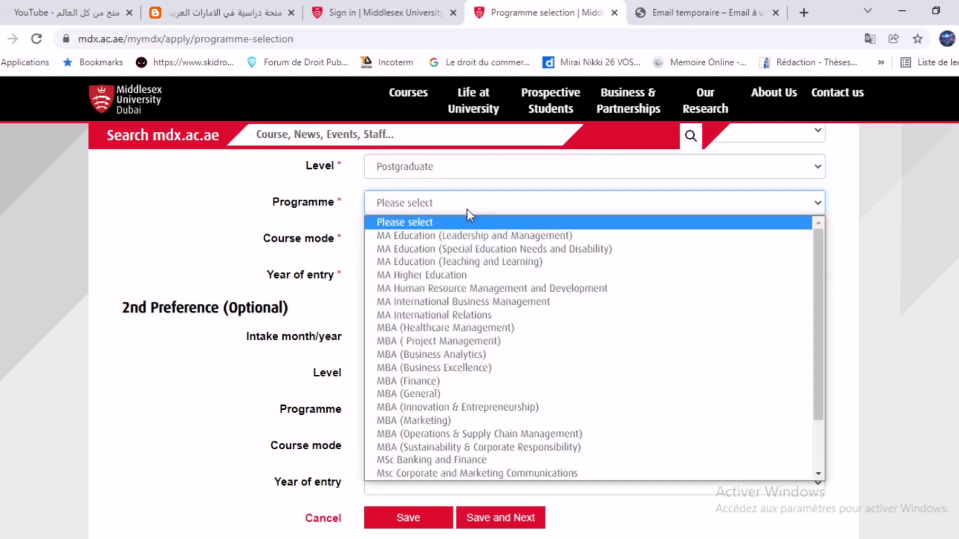
{"action": "left_click", "coordinate": [447, 317]}
{"action": "left_click", "coordinate": [423, 243]}
{"action": "left_click", "coordinate": [422, 242]}
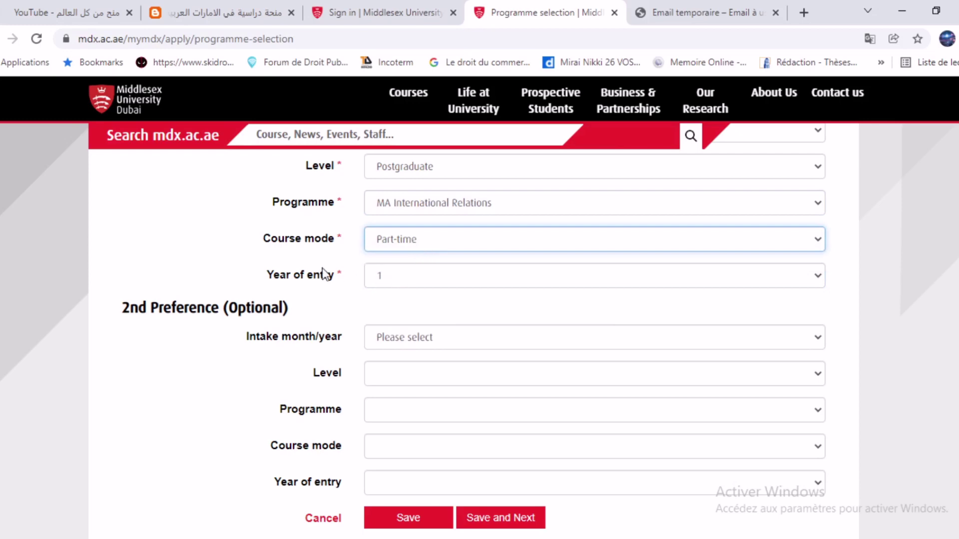
Change the first preference's programme to MA International Business Management and check its course mode options
{"action": "scroll", "coordinate": [349, 275], "scroll_direction": "up", "scroll_amount": 2}
{"action": "left_click", "coordinate": [627, 274]}
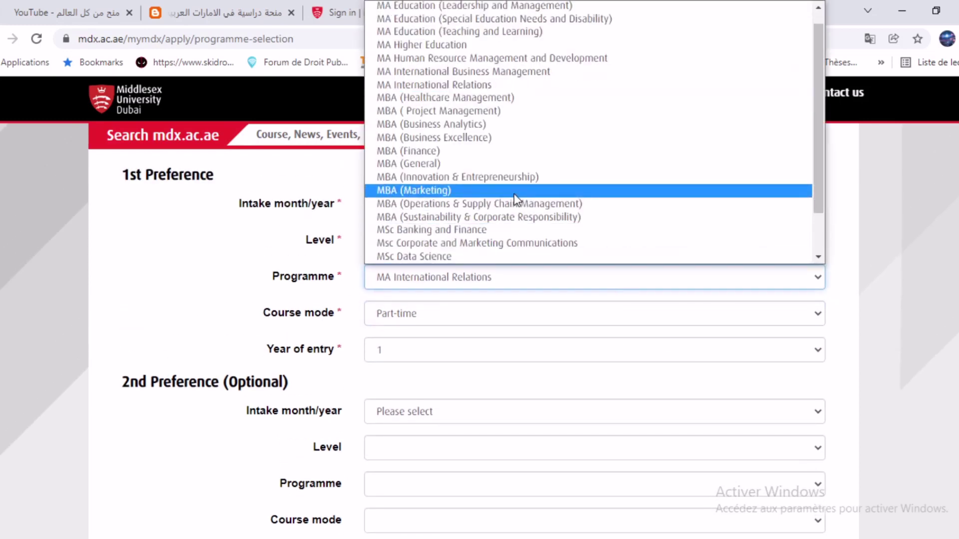
{"action": "scroll", "coordinate": [505, 135], "scroll_direction": "up", "scroll_amount": 1}
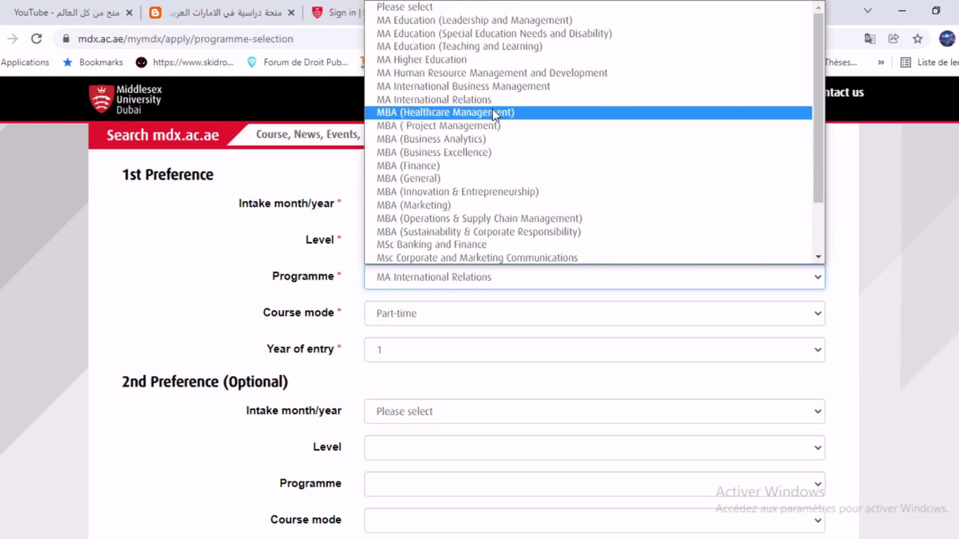
{"action": "left_click", "coordinate": [497, 87]}
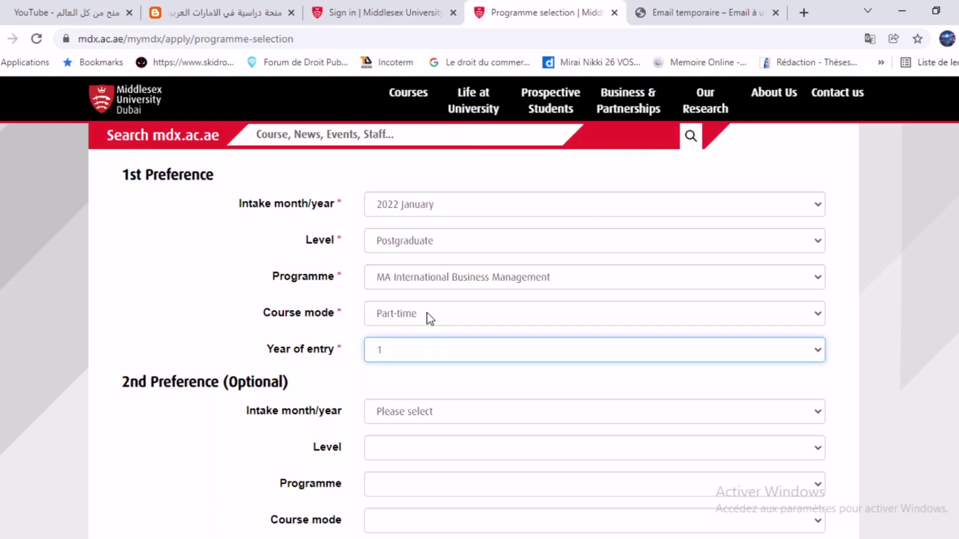
{"action": "left_click", "coordinate": [429, 318]}
Change the first preference's programme to MA Human Resource Management and Development and check its course mode options
{"action": "left_click", "coordinate": [447, 276]}
{"action": "scroll", "coordinate": [460, 214], "scroll_direction": "down", "scroll_amount": 1}
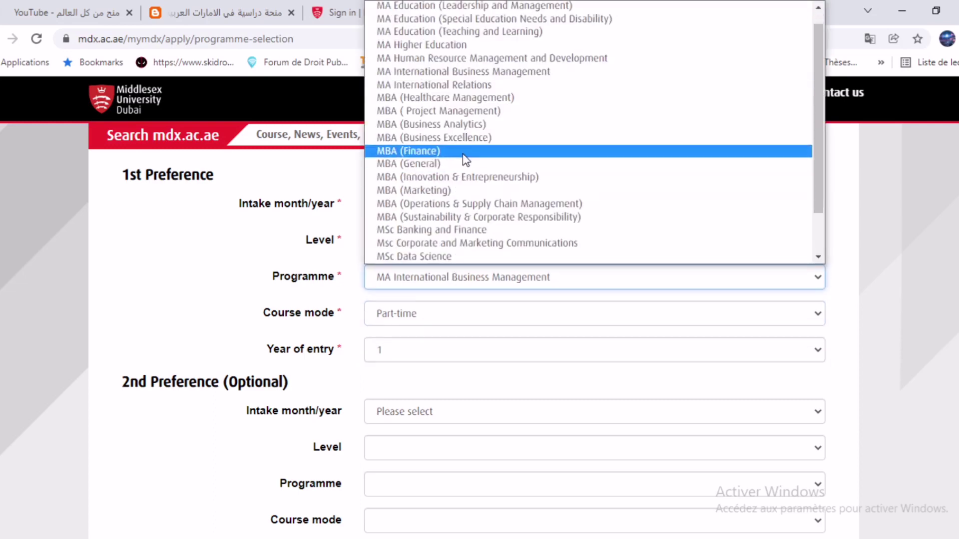
{"action": "scroll", "coordinate": [462, 154], "scroll_direction": "up", "scroll_amount": 1}
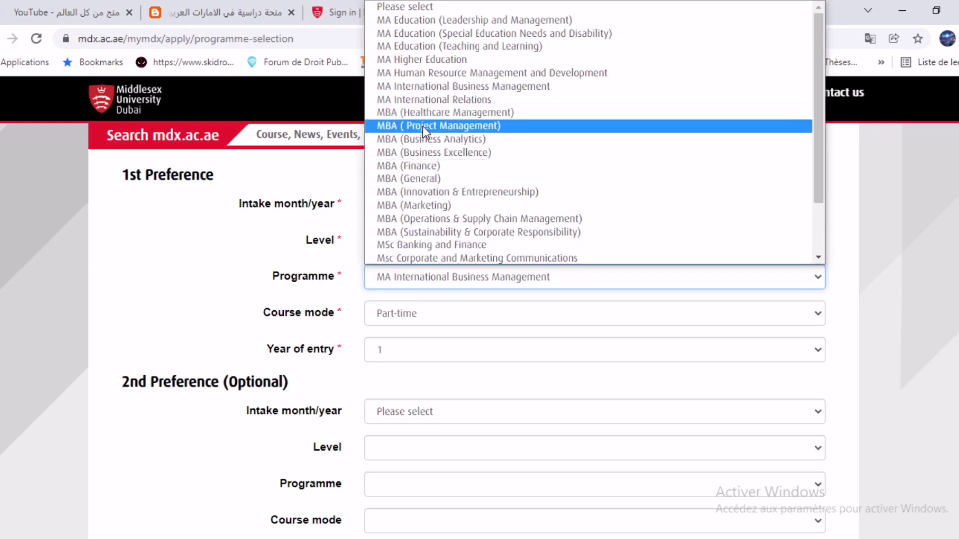
{"action": "left_click", "coordinate": [420, 74]}
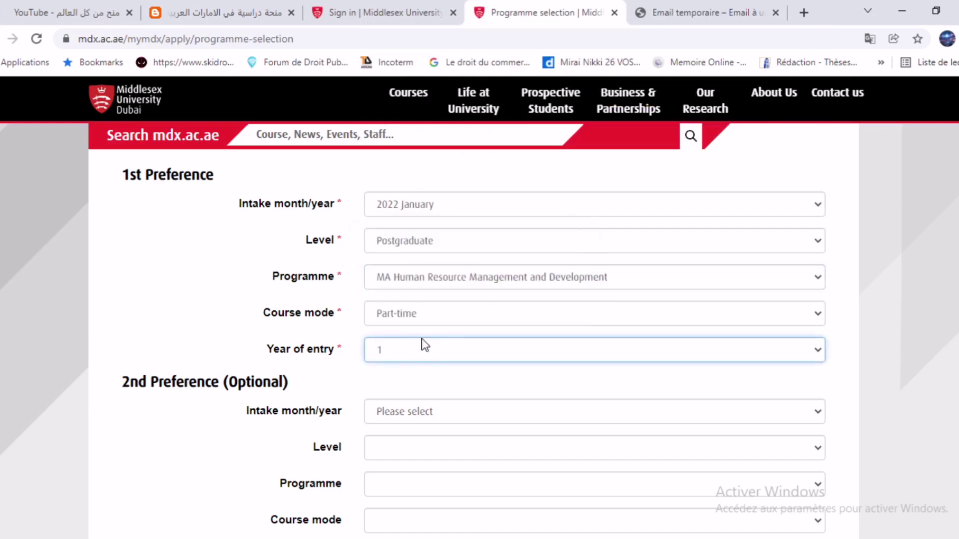
{"action": "left_click", "coordinate": [428, 313]}
{"action": "left_click", "coordinate": [428, 313]}
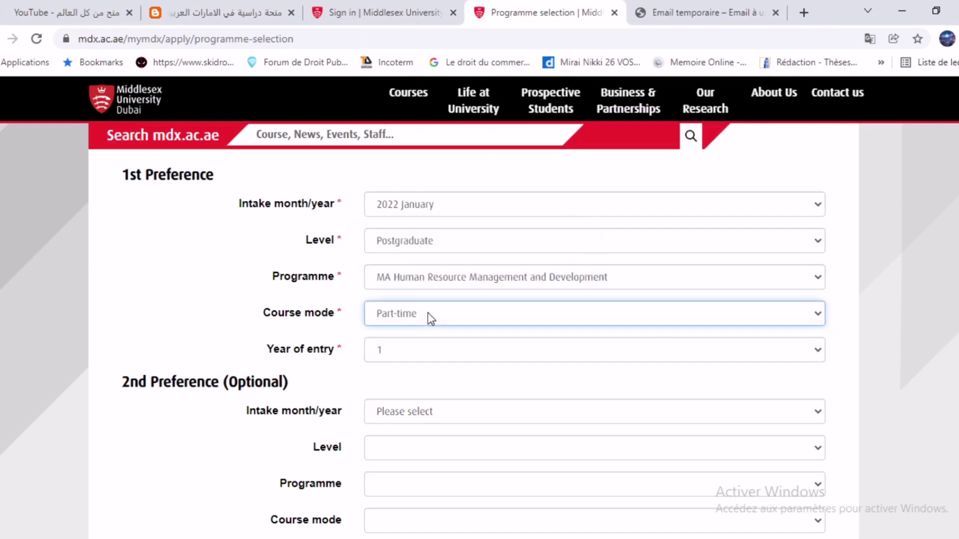
Look through the other postgraduate programmes available for the first preference
{"action": "left_click", "coordinate": [435, 285]}
{"action": "scroll", "coordinate": [449, 190], "scroll_direction": "down", "scroll_amount": 1}
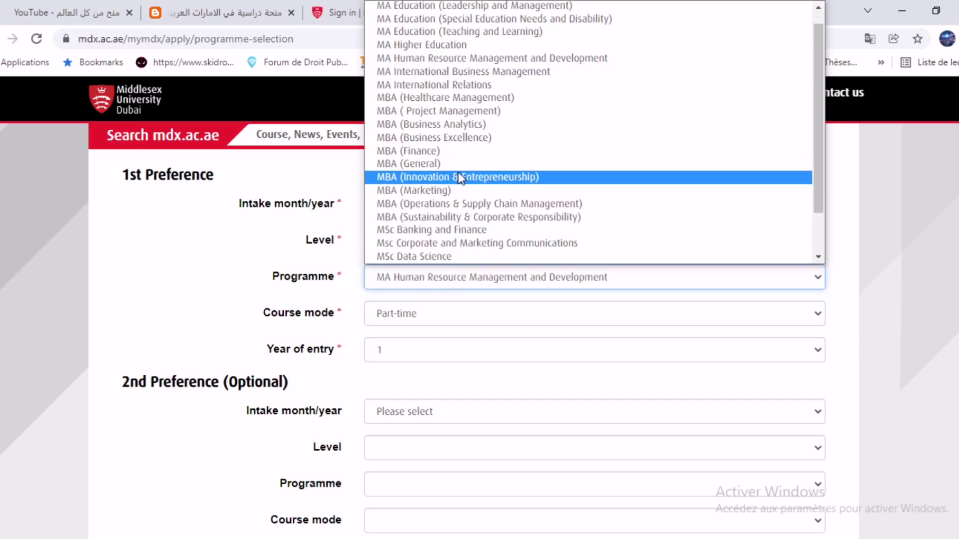
{"action": "left_click", "coordinate": [463, 89]}
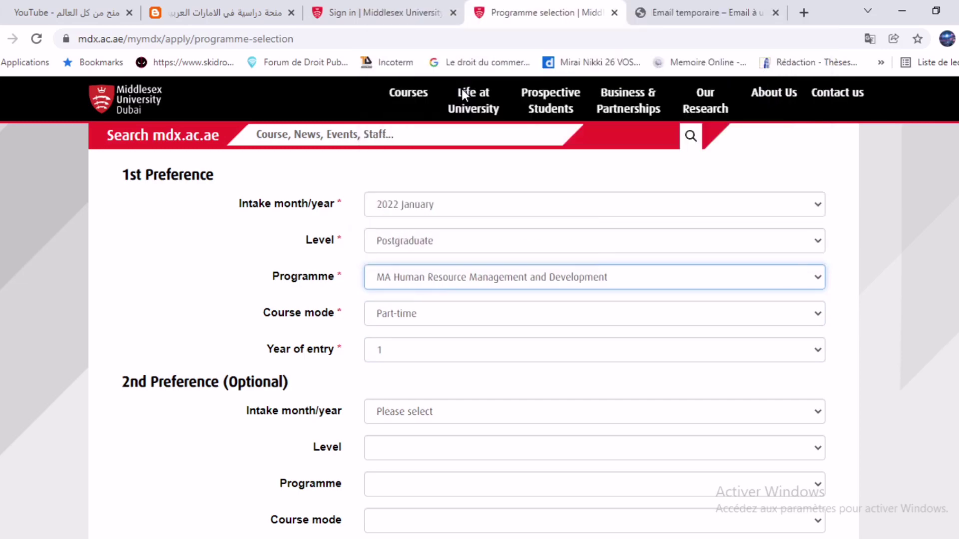
Set the first preference's year of entry to 1
{"action": "left_click", "coordinate": [428, 358]}
{"action": "scroll", "coordinate": [403, 321], "scroll_direction": "down", "scroll_amount": 3}
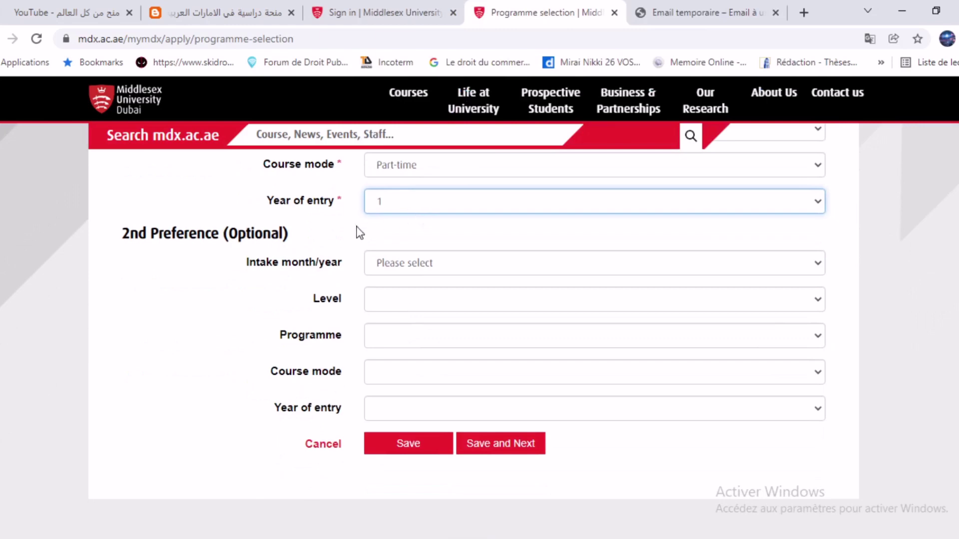
{"action": "left_click", "coordinate": [630, 208]}
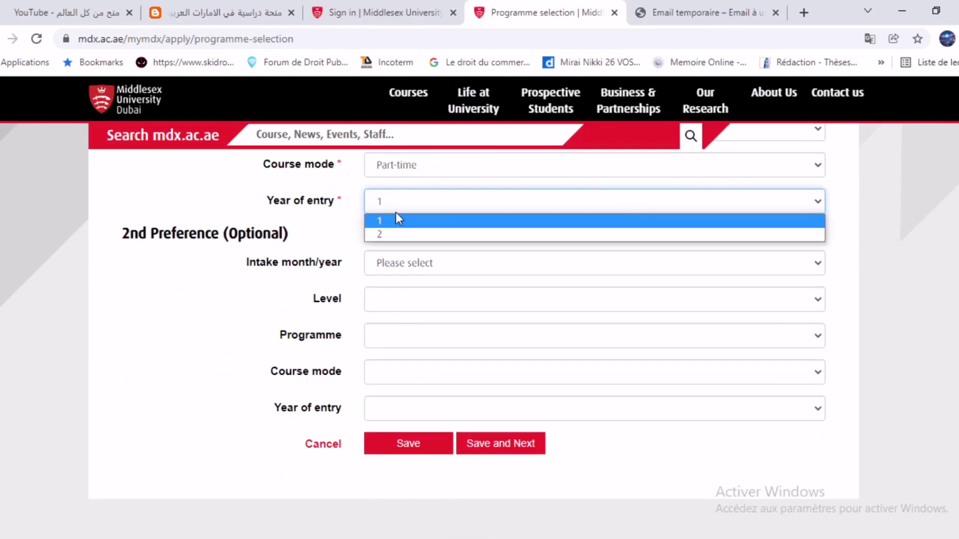
{"action": "left_click", "coordinate": [370, 221]}
Set the second preference's intake to 2022 January and its level to Postgraduate
{"action": "scroll", "coordinate": [235, 246], "scroll_direction": "down", "scroll_amount": 1}
{"action": "scroll", "coordinate": [374, 256], "scroll_direction": "up", "scroll_amount": 1}
{"action": "left_click", "coordinate": [463, 266]}
{"action": "left_click", "coordinate": [416, 296]}
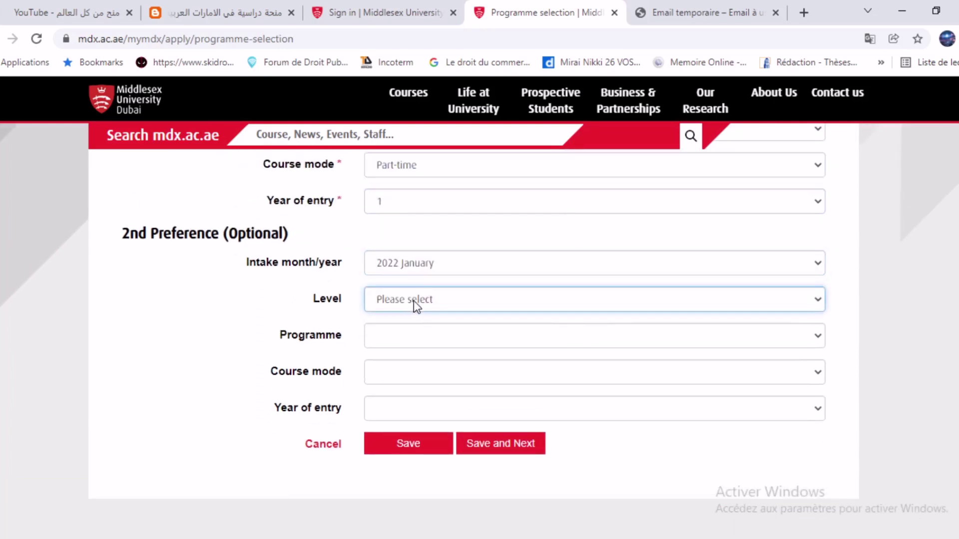
{"action": "left_click", "coordinate": [414, 300]}
{"action": "left_click", "coordinate": [409, 358]}
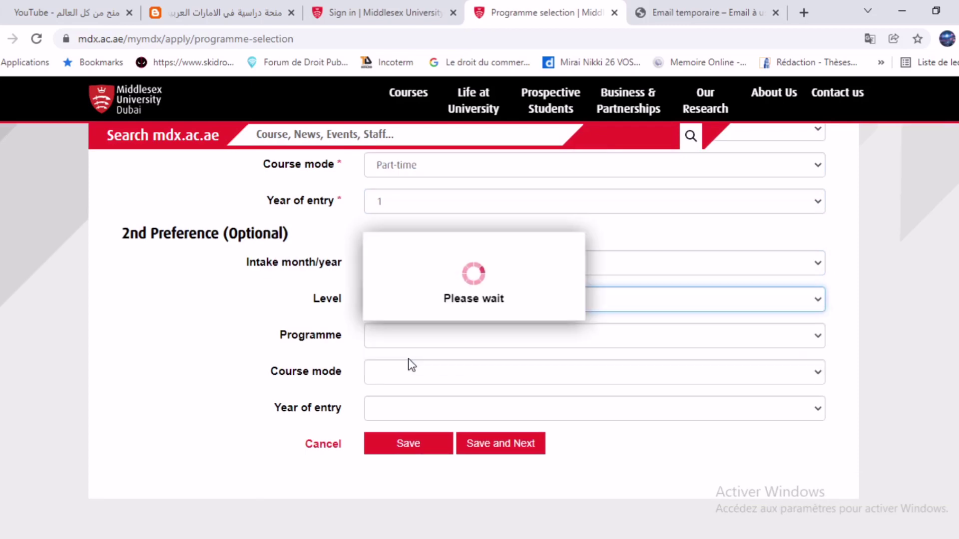
Choose MA International Relations with year of entry 1 as the second preference, and save to continue to the academic history
{"action": "left_click", "coordinate": [412, 342]}
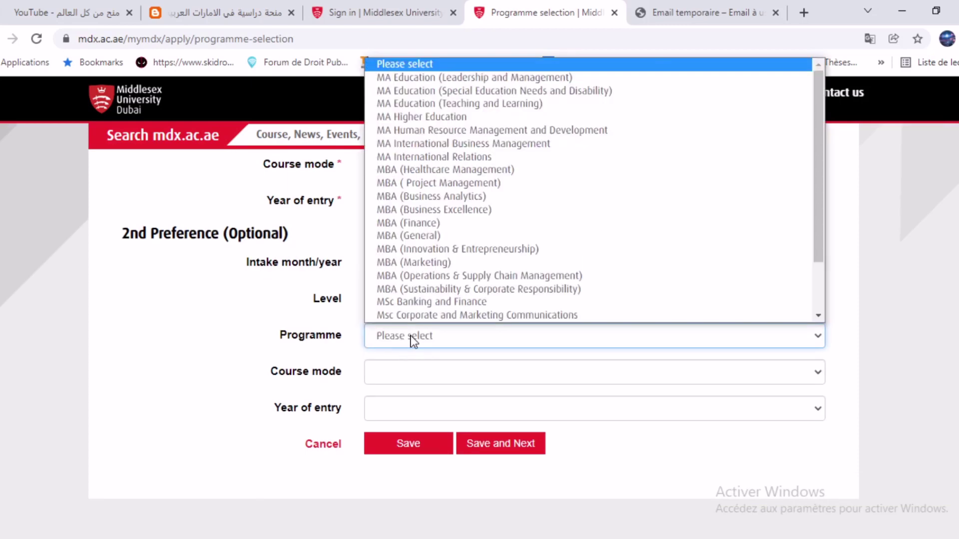
{"action": "scroll", "coordinate": [419, 314], "scroll_direction": "down", "scroll_amount": 1}
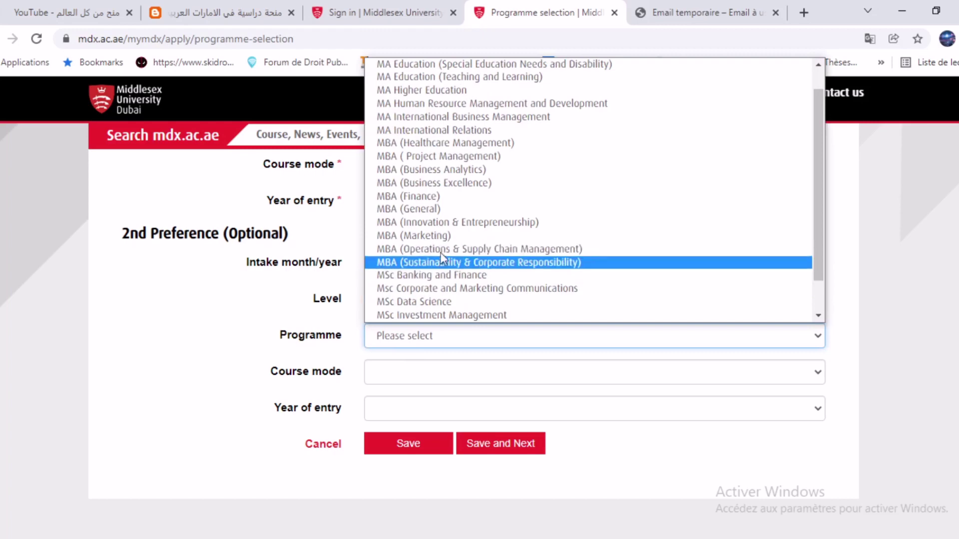
{"action": "left_click", "coordinate": [447, 131]}
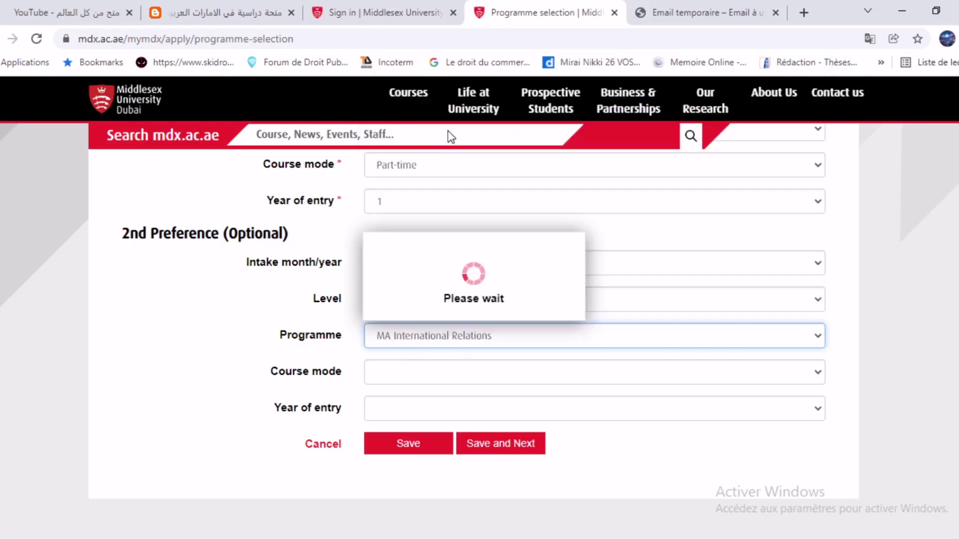
{"action": "left_click", "coordinate": [415, 409]}
{"action": "left_click", "coordinate": [396, 428]}
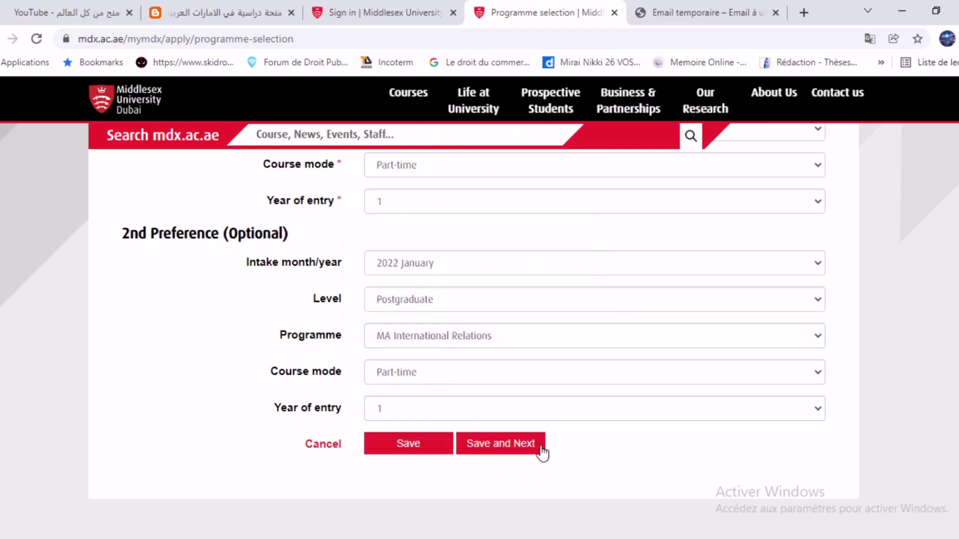
{"action": "left_click", "coordinate": [522, 442]}
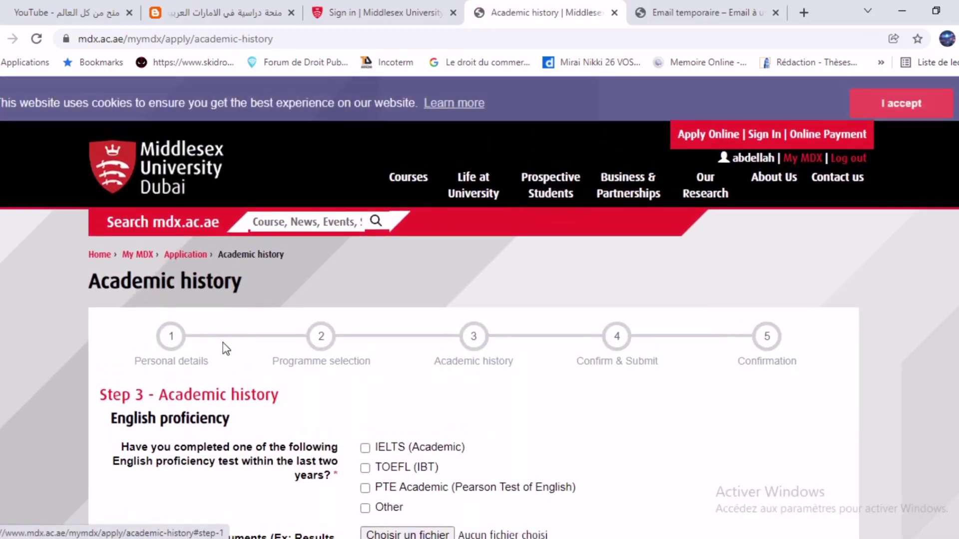
Mark Other as the English proficiency test completed within the last two years
{"action": "scroll", "coordinate": [225, 346], "scroll_direction": "down", "scroll_amount": 1}
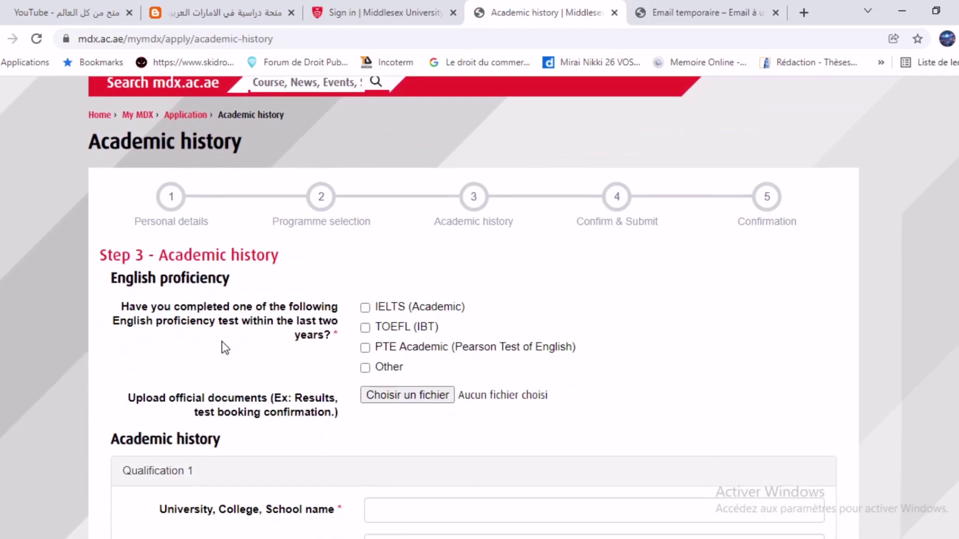
{"action": "scroll", "coordinate": [223, 346], "scroll_direction": "down", "scroll_amount": 1}
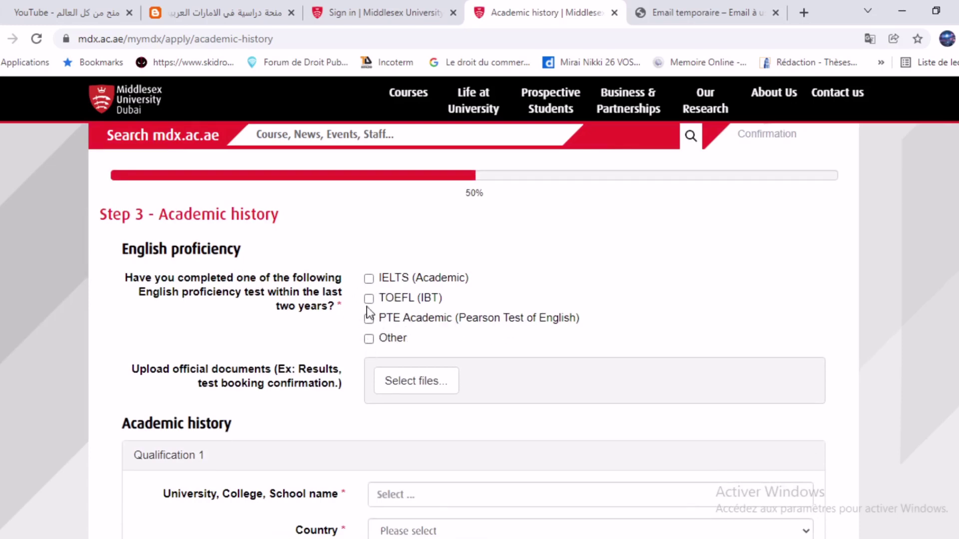
{"action": "left_click", "coordinate": [369, 280]}
{"action": "left_click", "coordinate": [369, 298]}
{"action": "left_click", "coordinate": [369, 299]}
{"action": "left_click", "coordinate": [369, 341]}
{"action": "scroll", "coordinate": [197, 310], "scroll_direction": "down", "scroll_amount": 1}
{"action": "left_click_drag", "start_coordinate": [191, 295], "coordinate": [309, 313]}
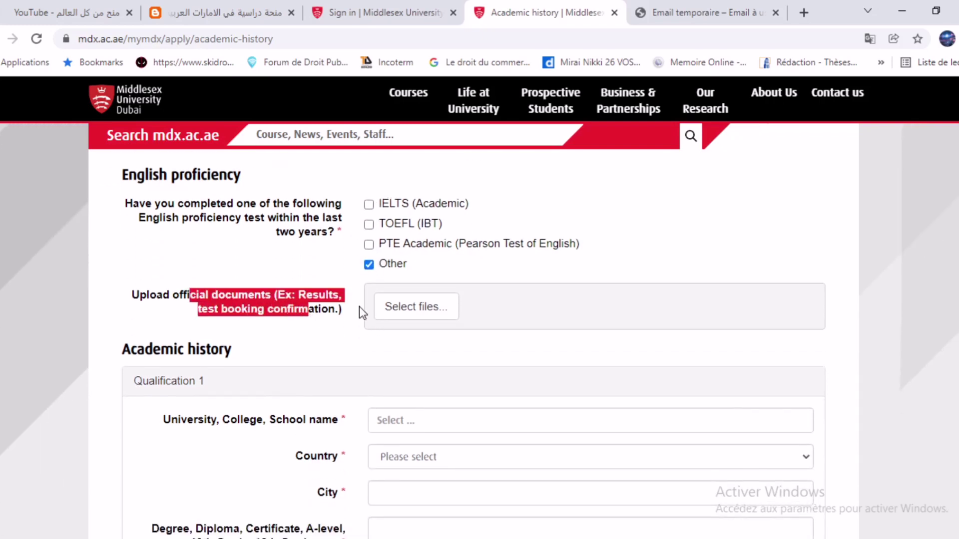
Examine the Qualification 1 fields for the institution name, country and city in the academic history
{"action": "scroll", "coordinate": [391, 325], "scroll_direction": "down", "scroll_amount": 3}
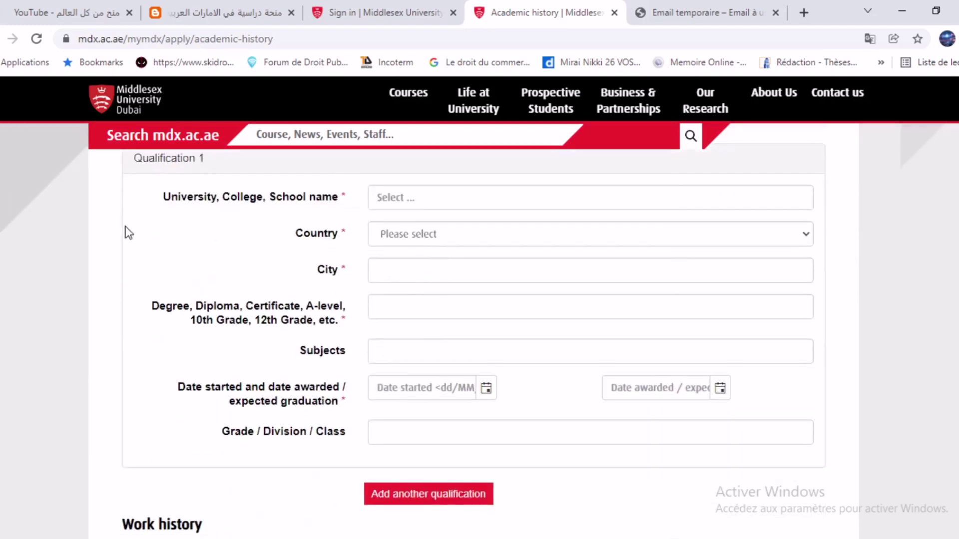
{"action": "scroll", "coordinate": [127, 232], "scroll_direction": "up", "scroll_amount": 1}
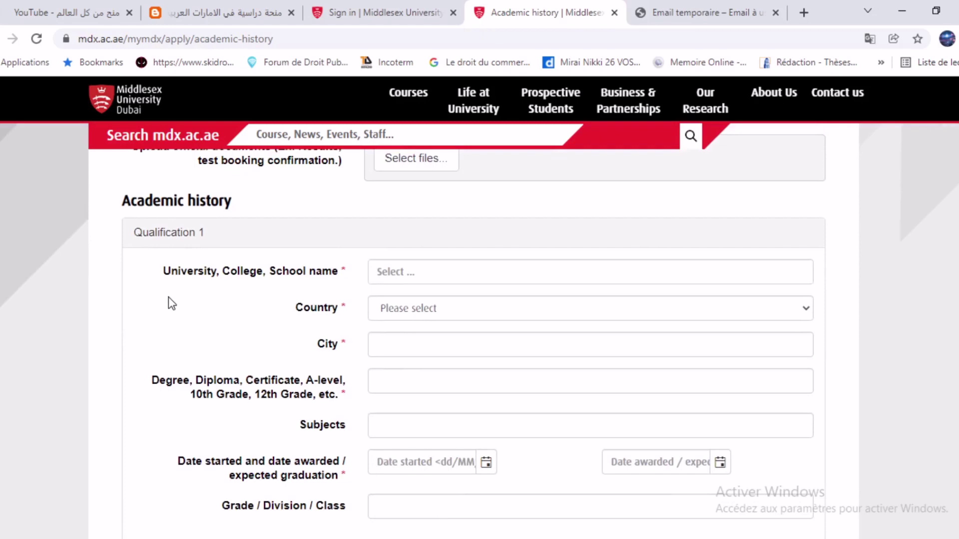
{"action": "left_click", "coordinate": [443, 272]}
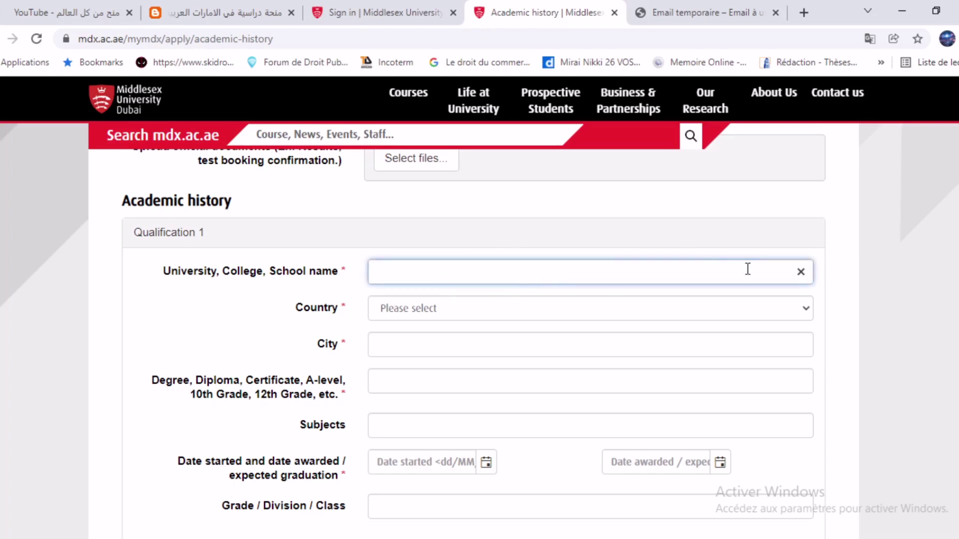
{"action": "left_click", "coordinate": [800, 272]}
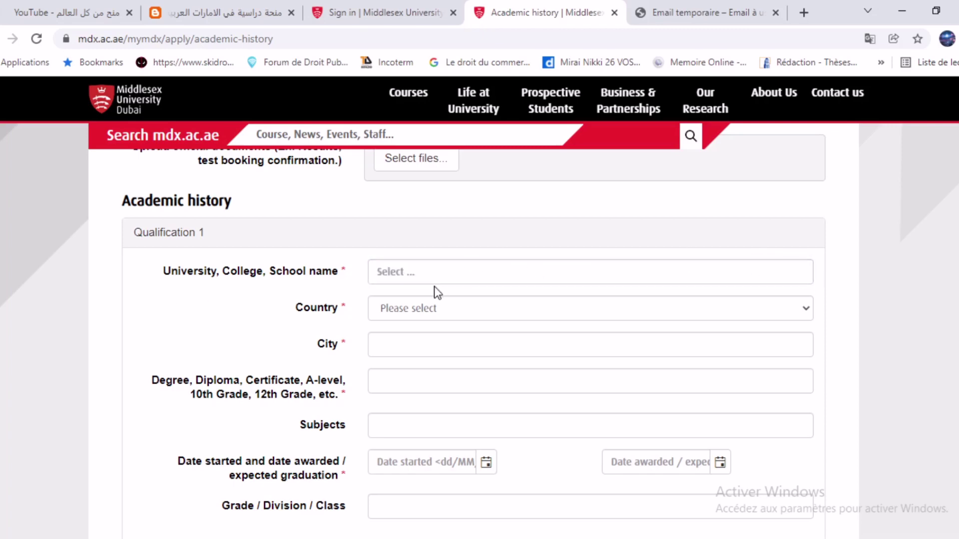
{"action": "left_click_drag", "start_coordinate": [318, 272], "coordinate": [168, 267]}
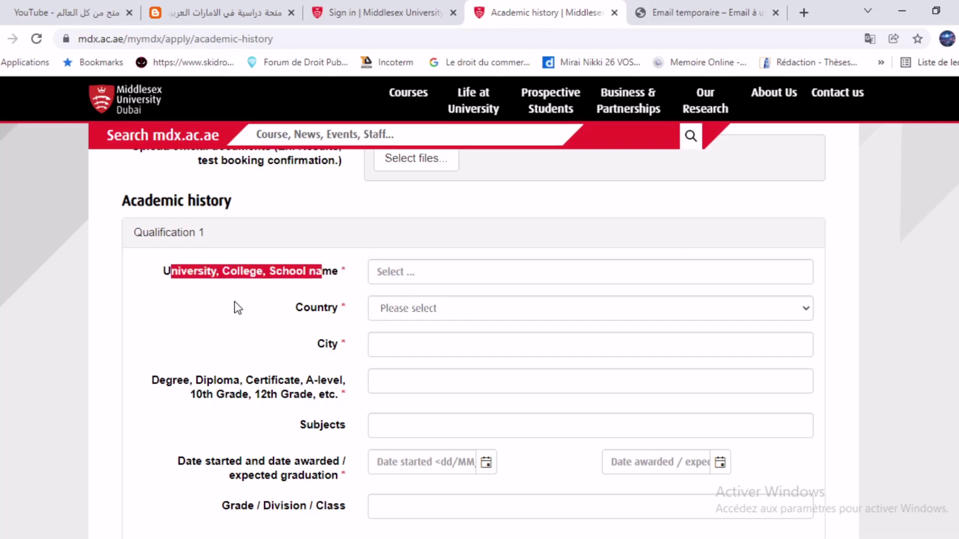
{"action": "left_click_drag", "start_coordinate": [303, 307], "coordinate": [324, 307]}
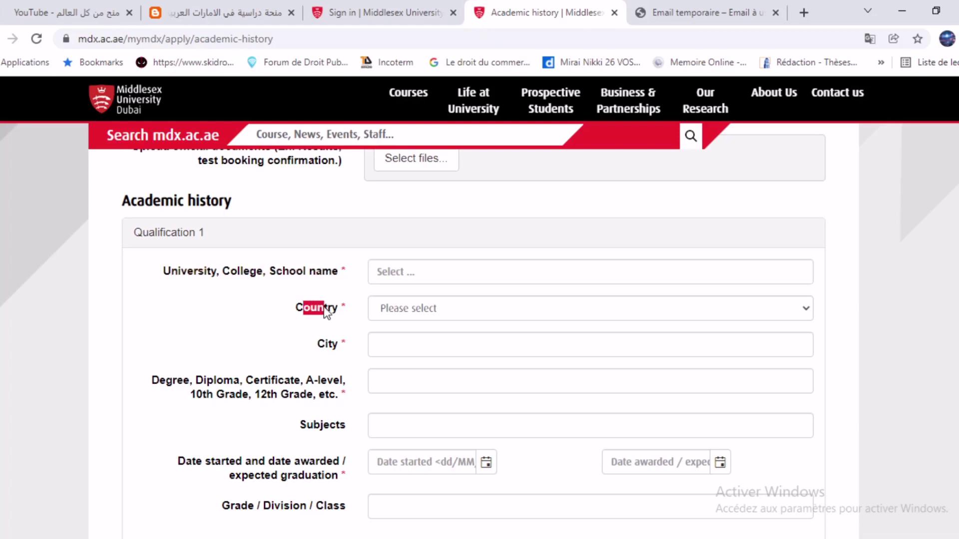
{"action": "left_click_drag", "start_coordinate": [317, 343], "coordinate": [336, 351]}
{"action": "scroll", "coordinate": [288, 350], "scroll_direction": "down", "scroll_amount": 1}
Enter 13/20 as the degree, diploma or certificate of Qualification 1
{"action": "left_click_drag", "start_coordinate": [183, 305], "coordinate": [288, 325]}
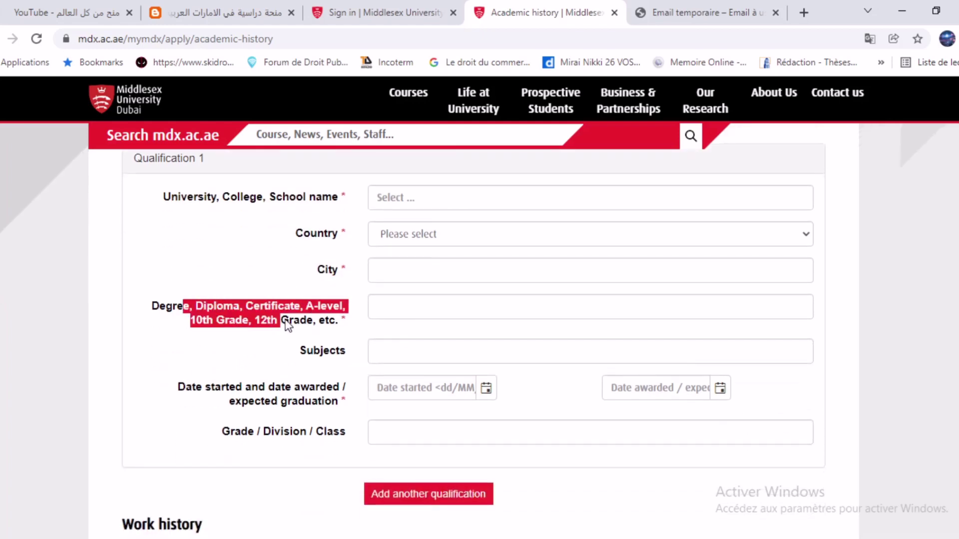
{"action": "left_click", "coordinate": [382, 312]}
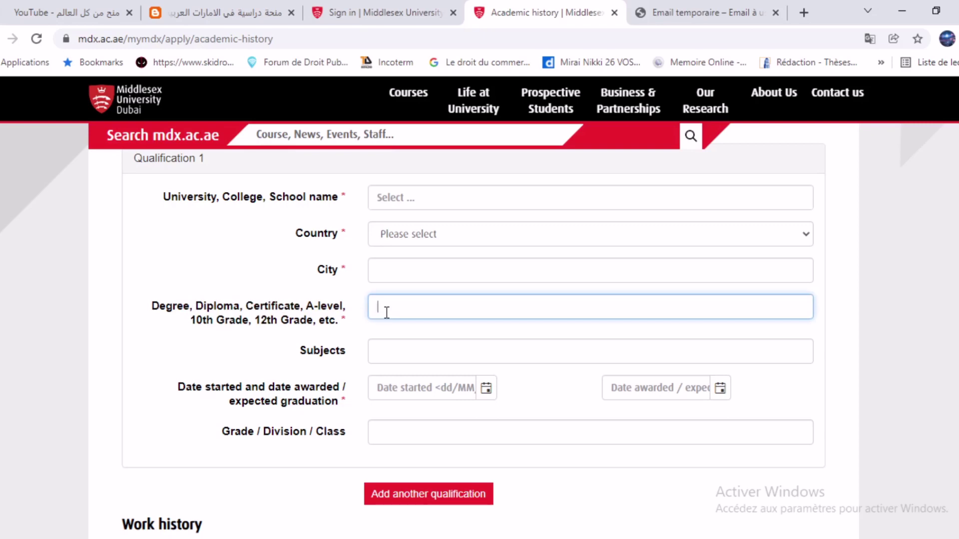
{"action": "type", "text": "12/20"}
Examine the subjects, start date, award date and grade fields of Qualification 1 without filling them in
{"action": "scroll", "coordinate": [332, 286], "scroll_direction": "down", "scroll_amount": 1}
{"action": "left_click_drag", "start_coordinate": [320, 277], "coordinate": [298, 279]}
{"action": "left_click", "coordinate": [377, 276]}
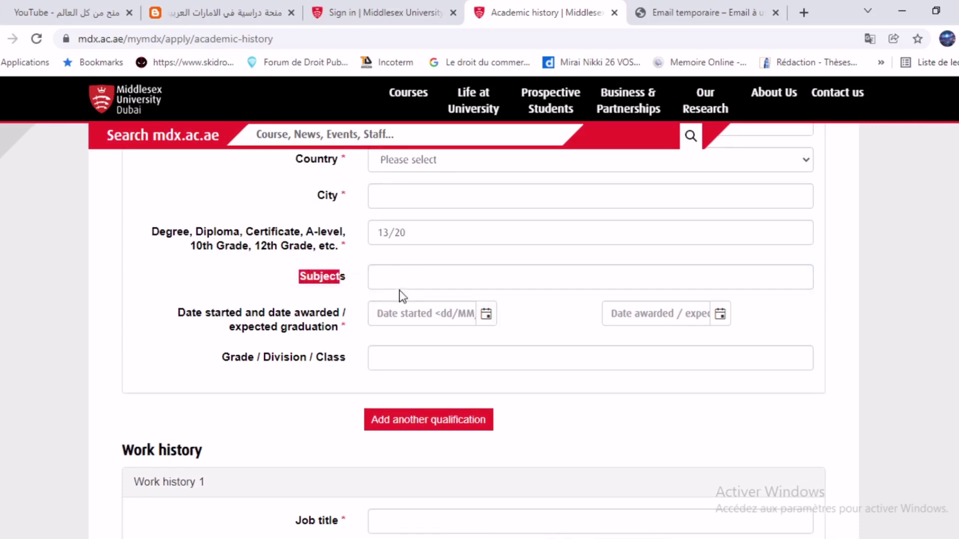
{"action": "scroll", "coordinate": [400, 289], "scroll_direction": "up", "scroll_amount": 1}
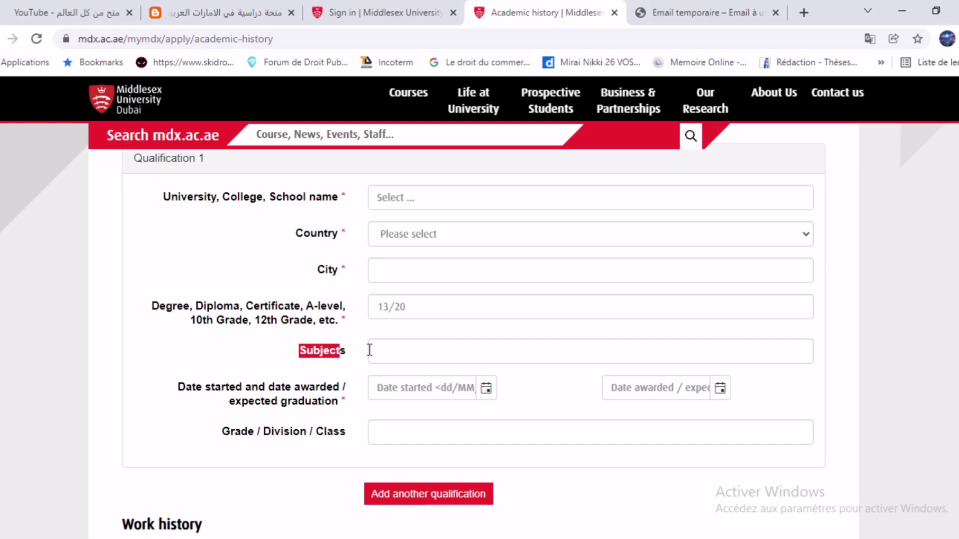
{"action": "scroll", "coordinate": [296, 357], "scroll_direction": "down", "scroll_amount": 1}
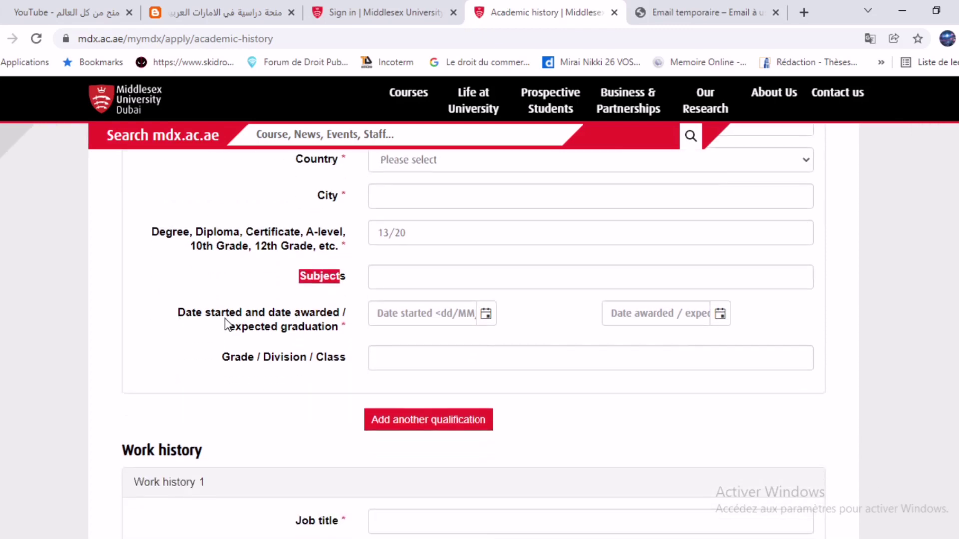
{"action": "left_click_drag", "start_coordinate": [215, 313], "coordinate": [251, 313]}
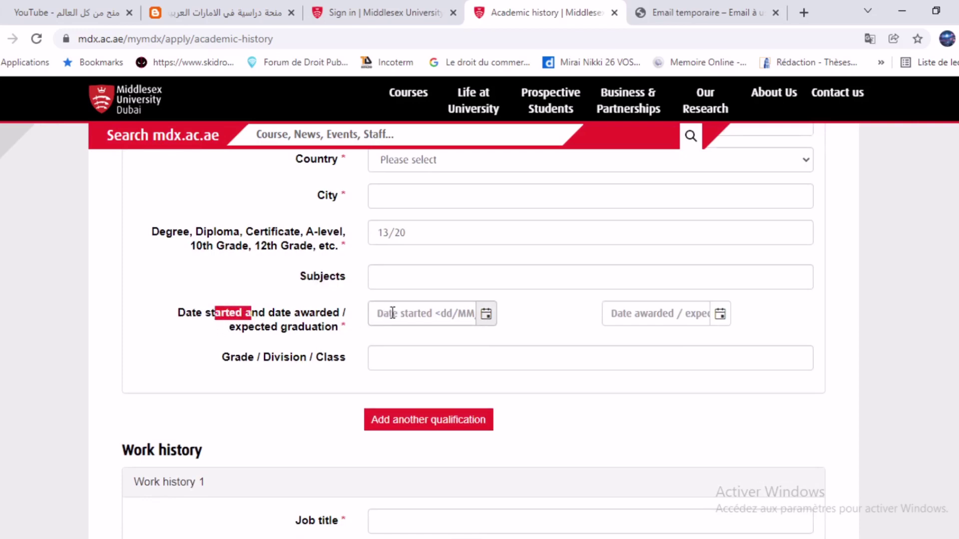
{"action": "left_click", "coordinate": [391, 315]}
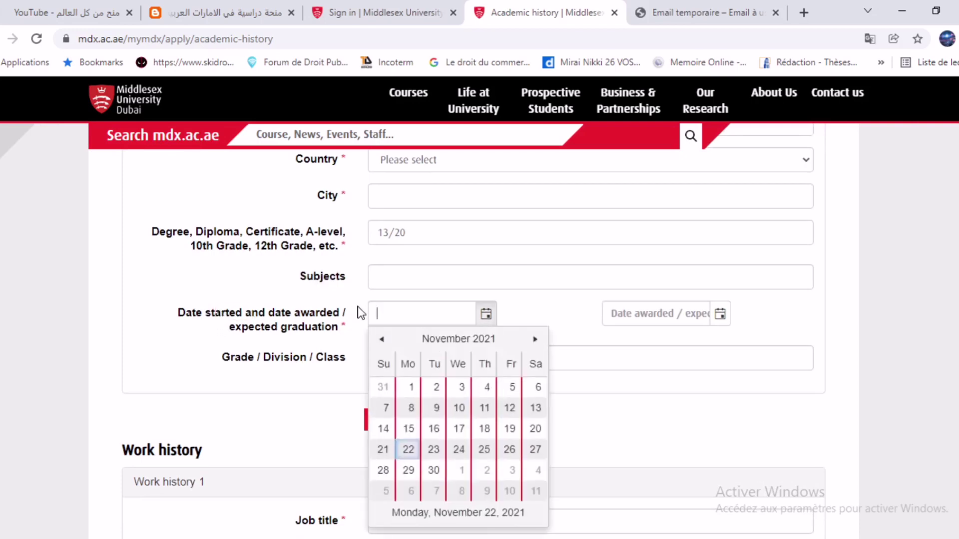
{"action": "left_click", "coordinate": [658, 312]}
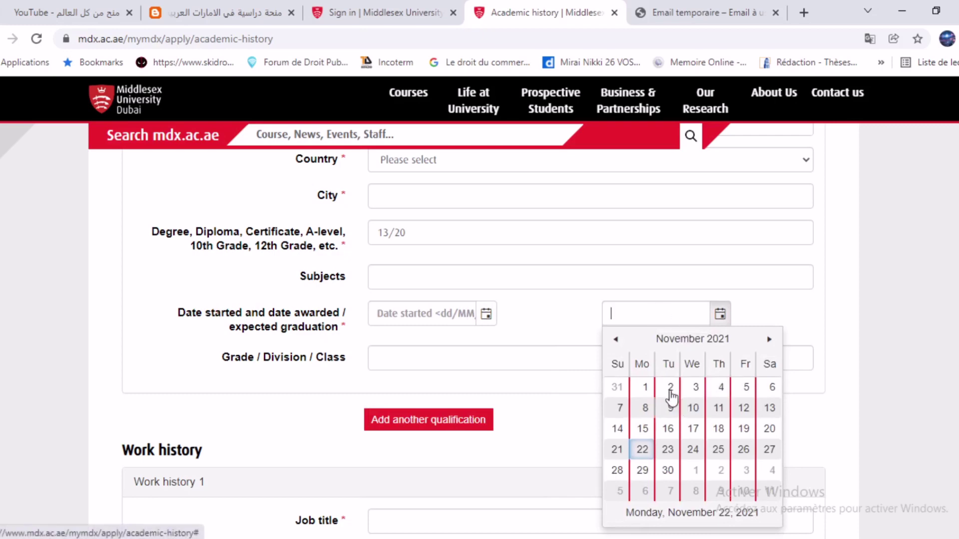
{"action": "left_click", "coordinate": [574, 325]}
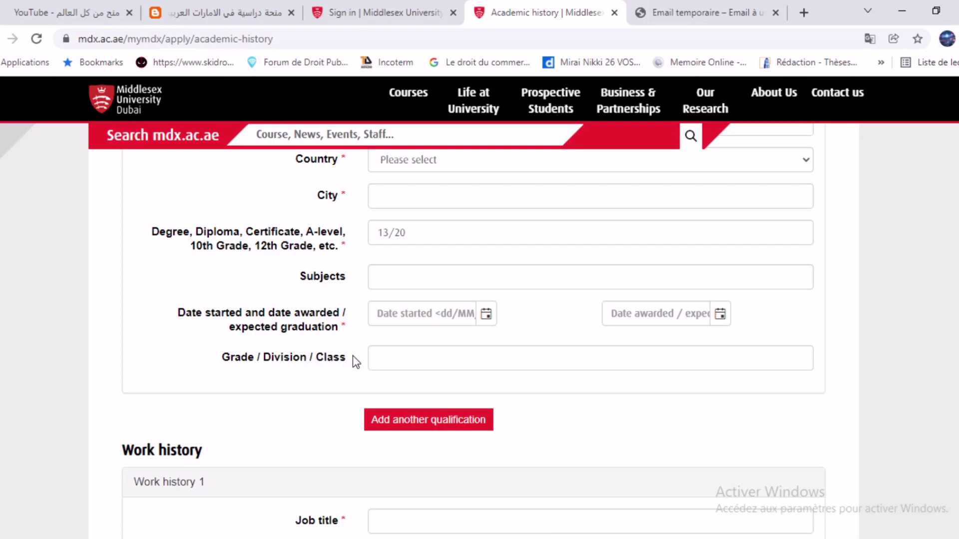
{"action": "left_click_drag", "start_coordinate": [340, 357], "coordinate": [313, 357]}
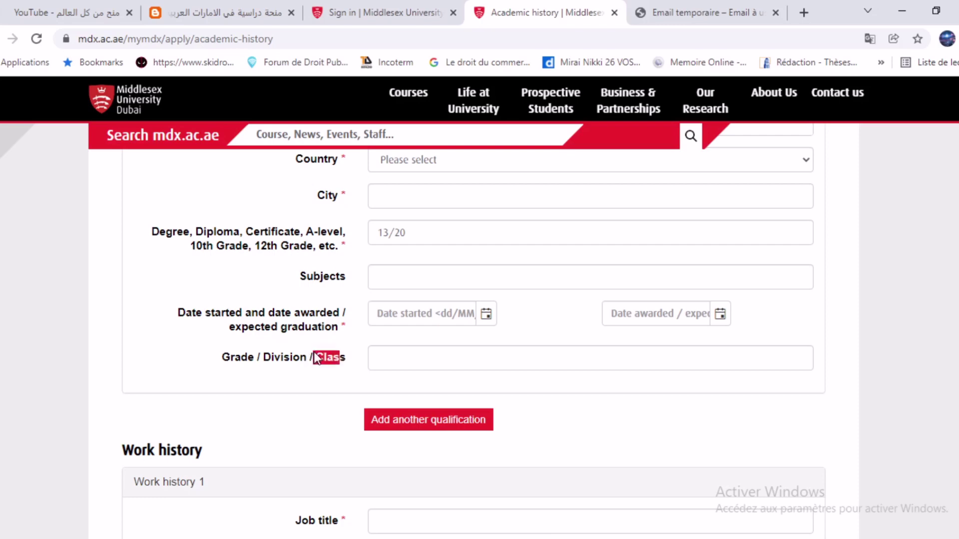
{"action": "left_click", "coordinate": [342, 325]}
Look over the academic history and work history sections, including the options for adding qualifications and work experience
{"action": "scroll", "coordinate": [194, 334], "scroll_direction": "down", "scroll_amount": 3}
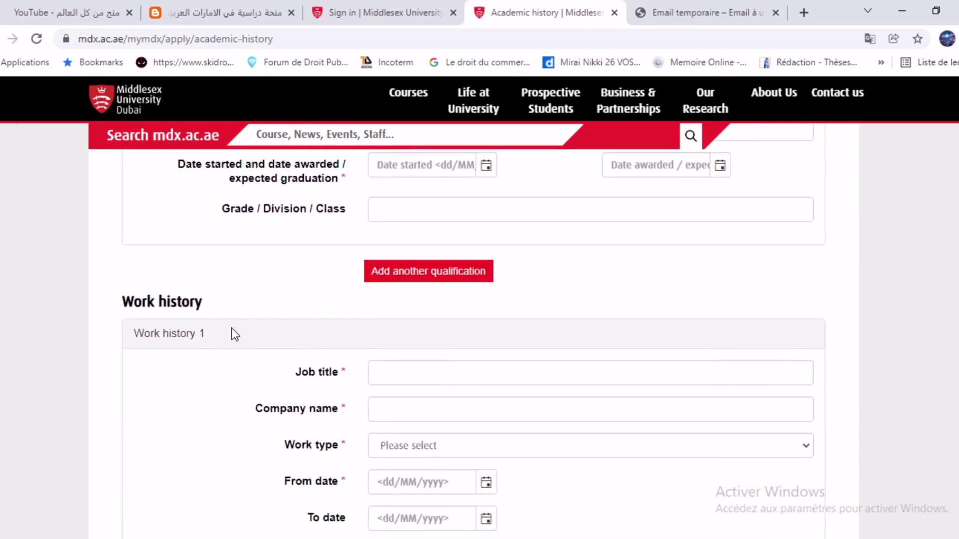
{"action": "scroll", "coordinate": [232, 325], "scroll_direction": "up", "scroll_amount": 3}
{"action": "scroll", "coordinate": [235, 343], "scroll_direction": "down", "scroll_amount": 1}
{"action": "scroll", "coordinate": [235, 344], "scroll_direction": "up", "scroll_amount": 5}
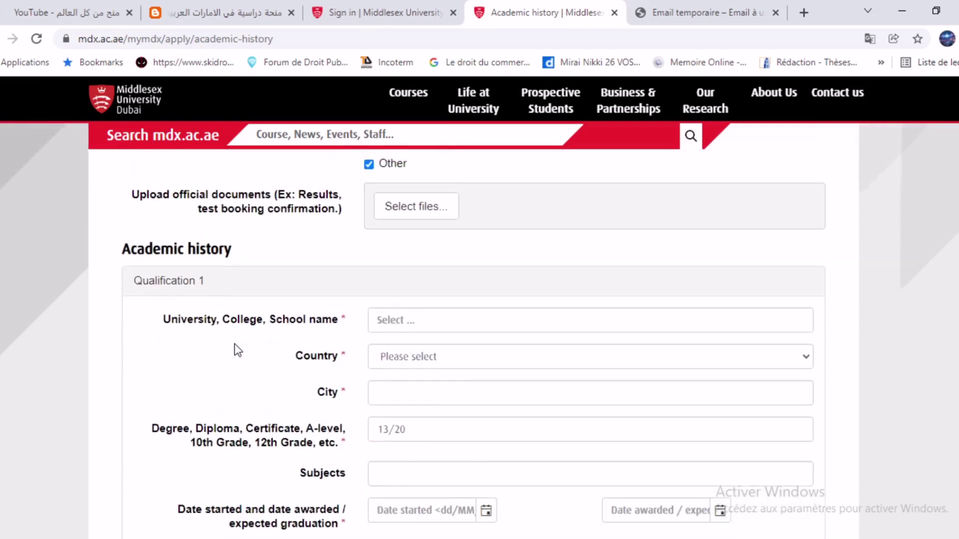
{"action": "scroll", "coordinate": [235, 343], "scroll_direction": "down", "scroll_amount": 2}
{"action": "scroll", "coordinate": [235, 344], "scroll_direction": "down", "scroll_amount": 3}
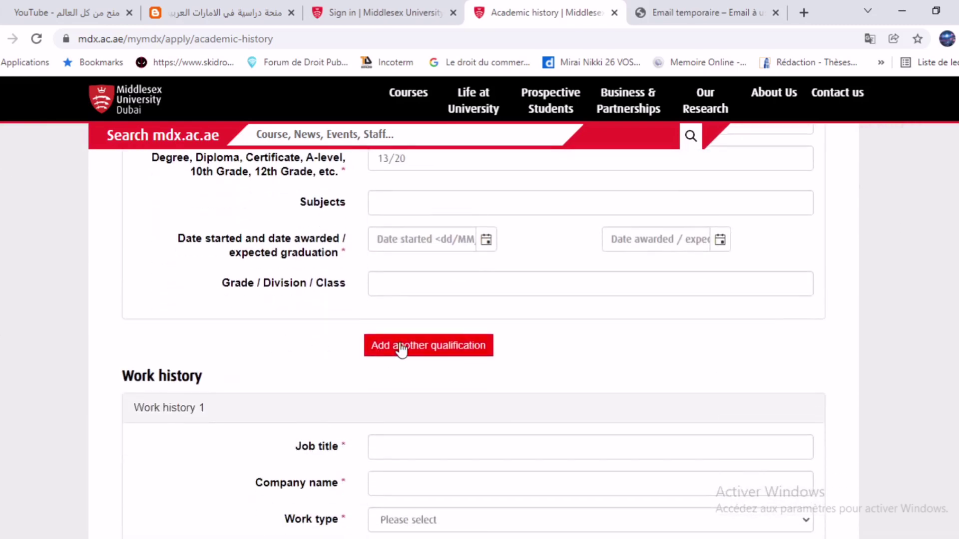
{"action": "scroll", "coordinate": [295, 331], "scroll_direction": "down", "scroll_amount": 3}
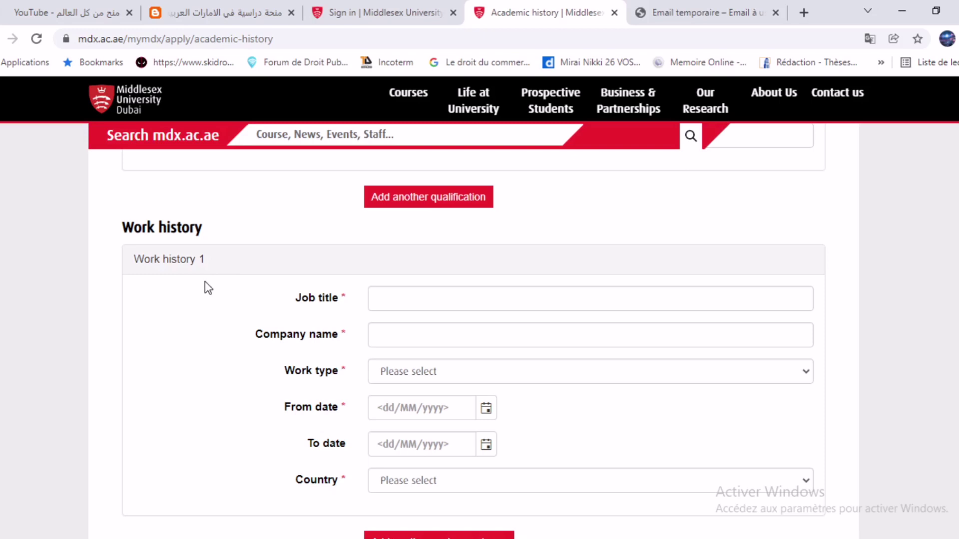
{"action": "scroll", "coordinate": [216, 293], "scroll_direction": "down", "scroll_amount": 2}
{"action": "scroll", "coordinate": [215, 293], "scroll_direction": "up", "scroll_amount": 2}
Save the academic history and continue to the Confirm & Submit stage of the application
{"action": "scroll", "coordinate": [409, 302], "scroll_direction": "down", "scroll_amount": 4}
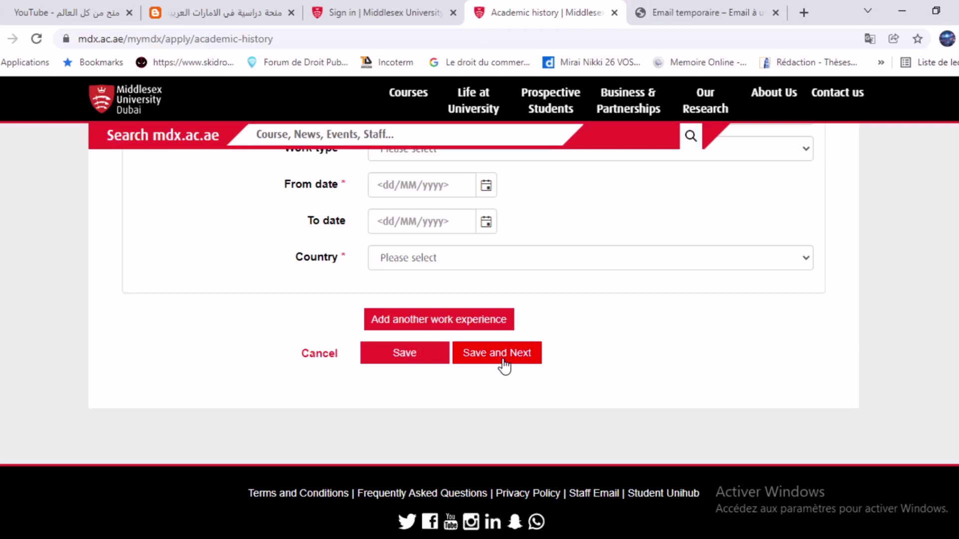
{"action": "left_click", "coordinate": [504, 366]}
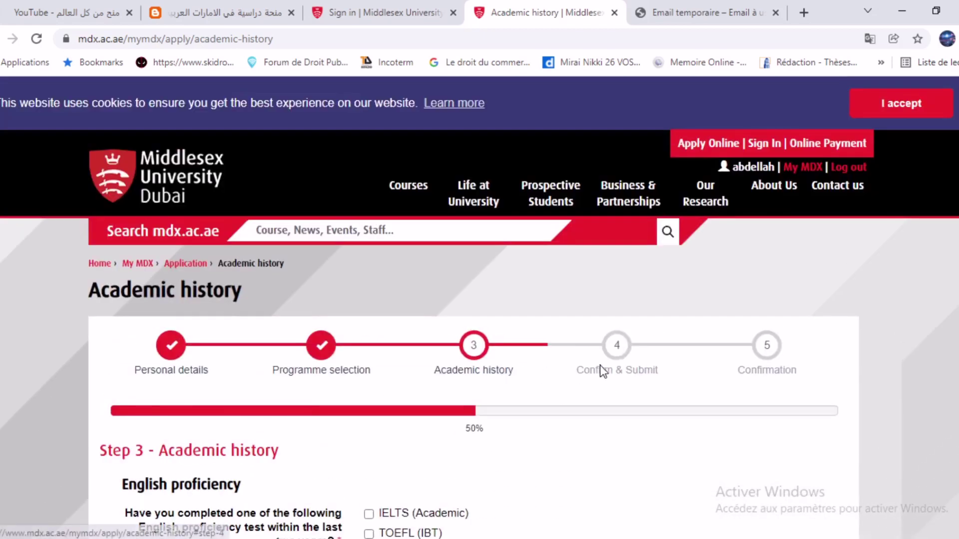
{"action": "scroll", "coordinate": [601, 370], "scroll_direction": "down", "scroll_amount": 15}
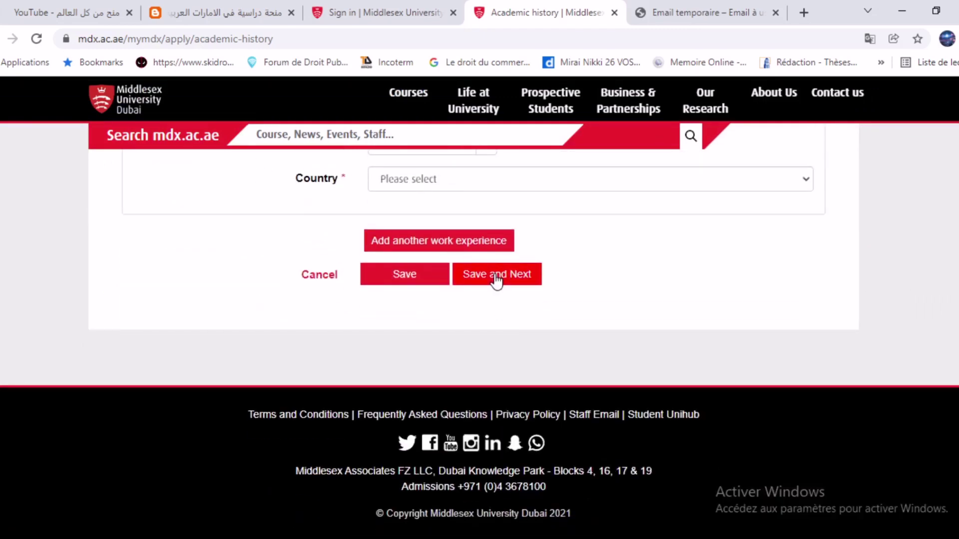
{"action": "left_click", "coordinate": [495, 281]}
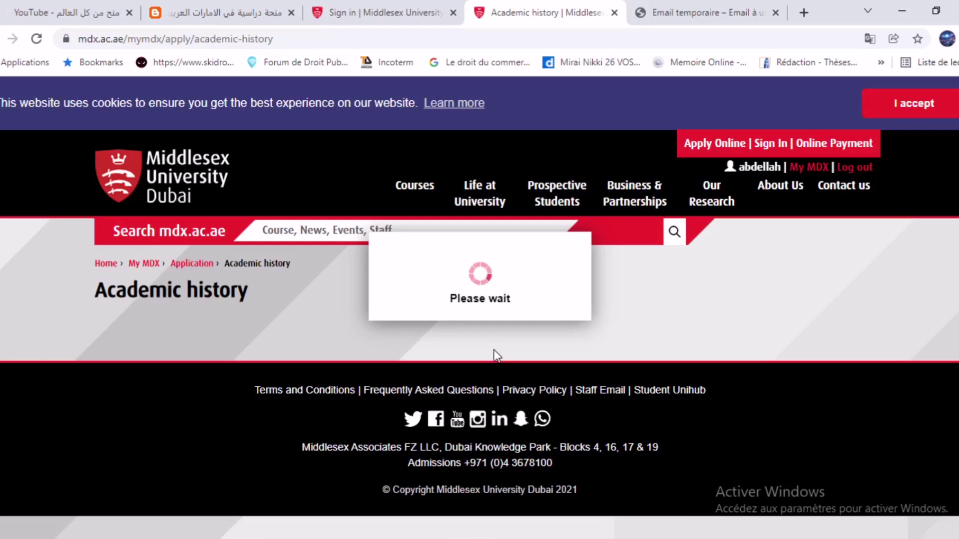
Choose Other as the payer of the tuition fees and accept the declaration
{"action": "scroll", "coordinate": [489, 342], "scroll_direction": "down", "scroll_amount": 2}
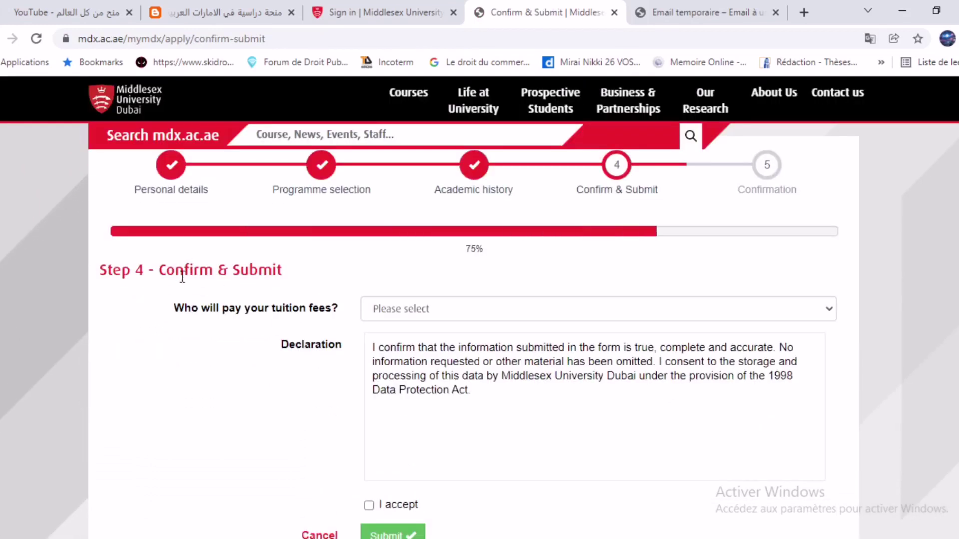
{"action": "scroll", "coordinate": [182, 277], "scroll_direction": "down", "scroll_amount": 1}
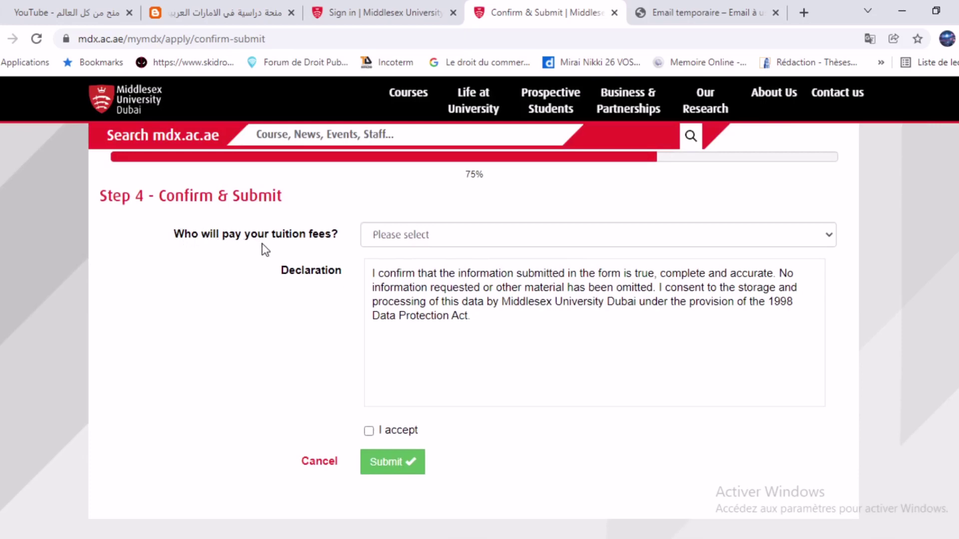
{"action": "left_click", "coordinate": [398, 237]}
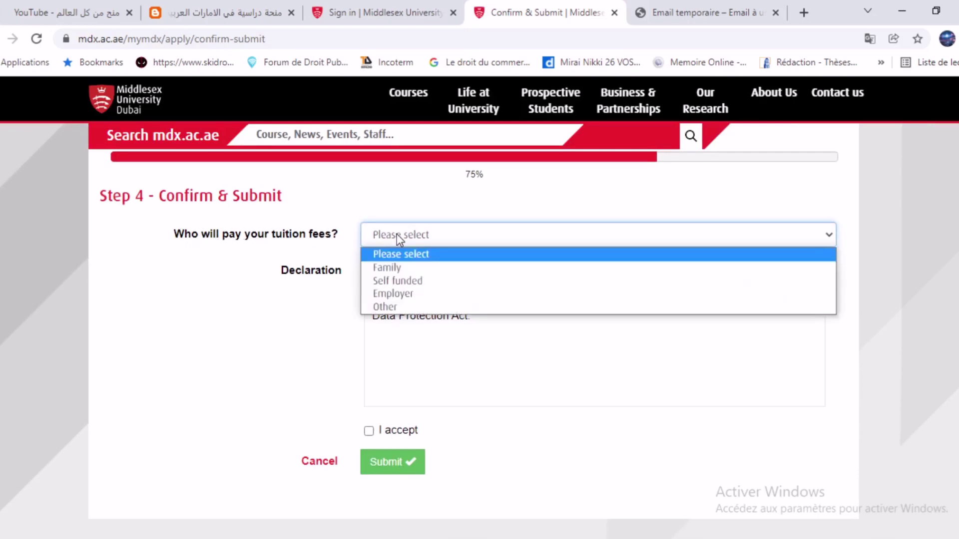
{"action": "left_click", "coordinate": [388, 301]}
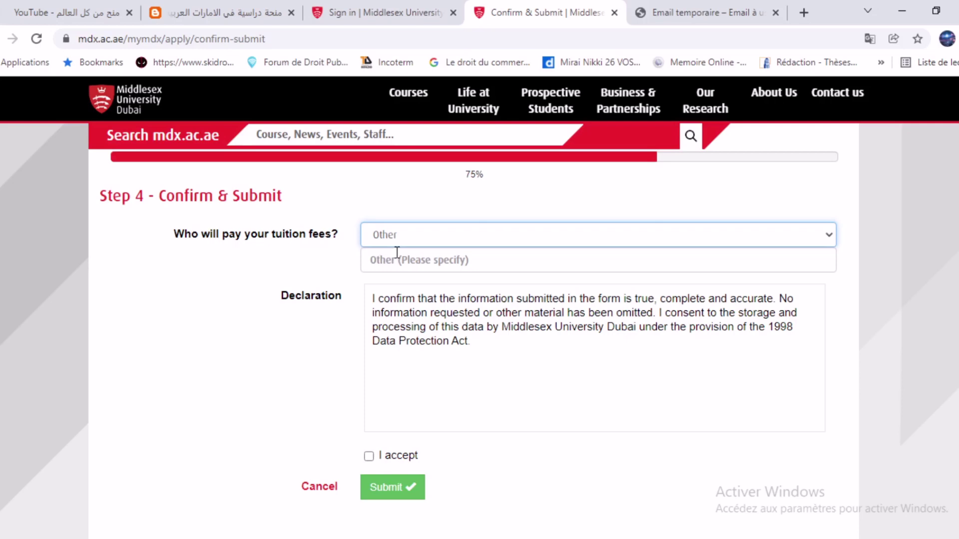
{"action": "scroll", "coordinate": [397, 253], "scroll_direction": "down", "scroll_amount": 3}
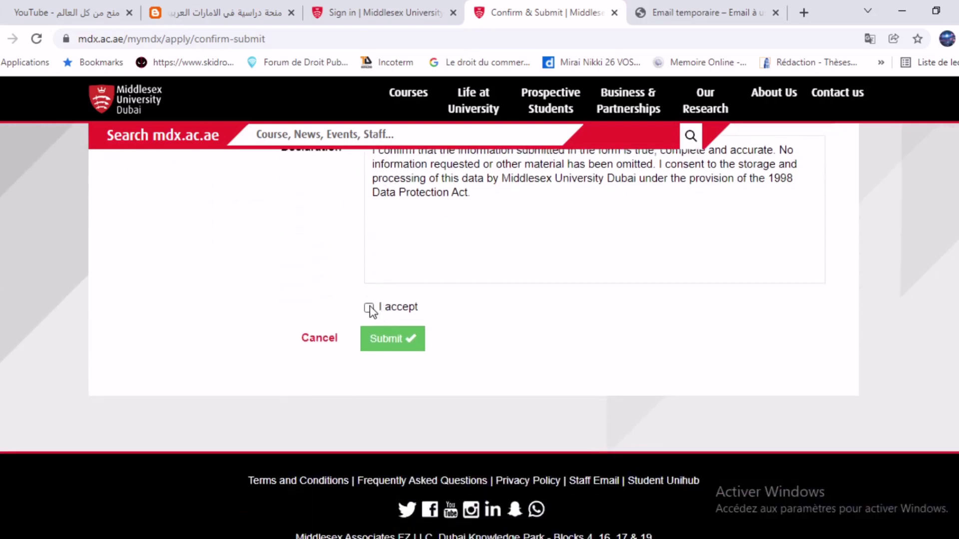
{"action": "left_click", "coordinate": [369, 308]}
{"action": "scroll", "coordinate": [295, 257], "scroll_direction": "down", "scroll_amount": 1}
{"action": "scroll", "coordinate": [295, 257], "scroll_direction": "up", "scroll_amount": 4}
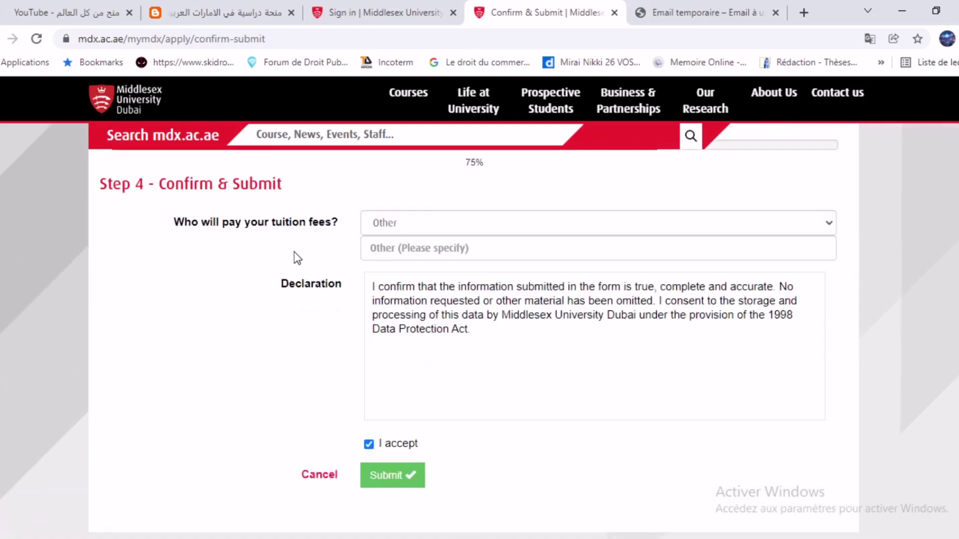
Submit the application and confirm the submission
{"action": "scroll", "coordinate": [304, 268], "scroll_direction": "down", "scroll_amount": 3}
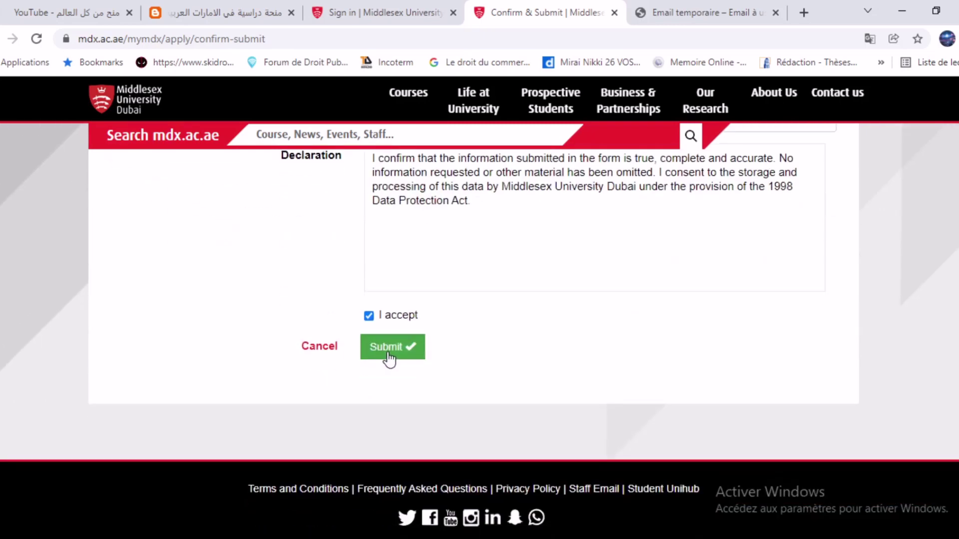
{"action": "left_click", "coordinate": [389, 352]}
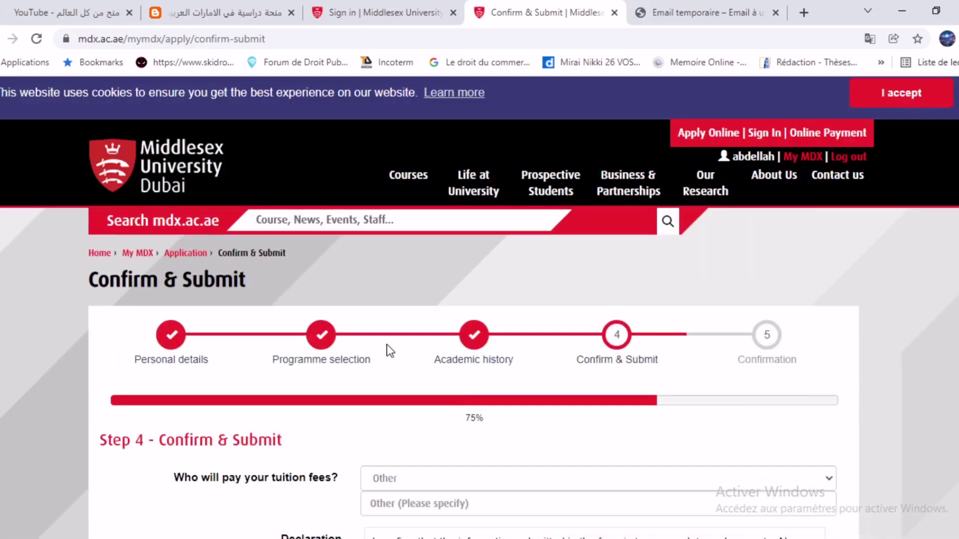
{"action": "scroll", "coordinate": [388, 343], "scroll_direction": "down", "scroll_amount": 6}
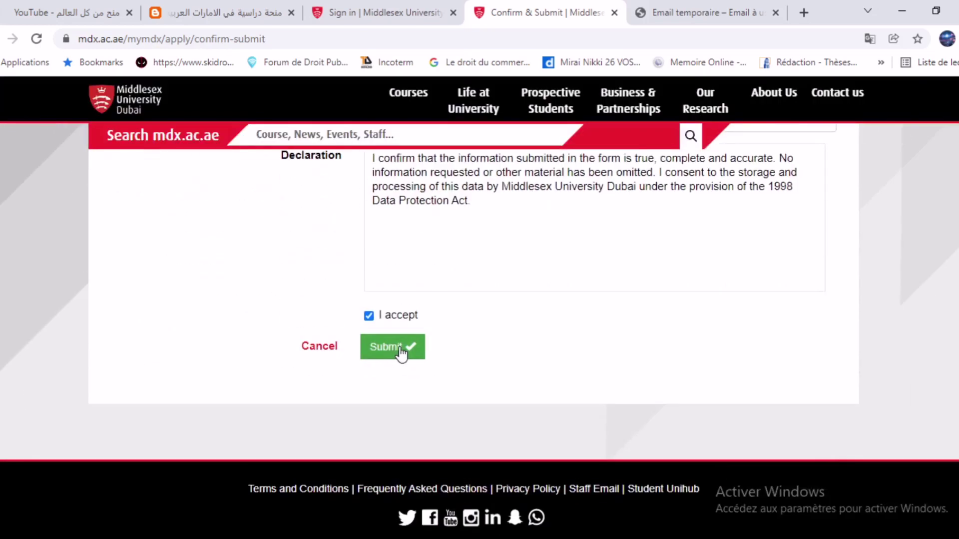
{"action": "left_click", "coordinate": [401, 352]}
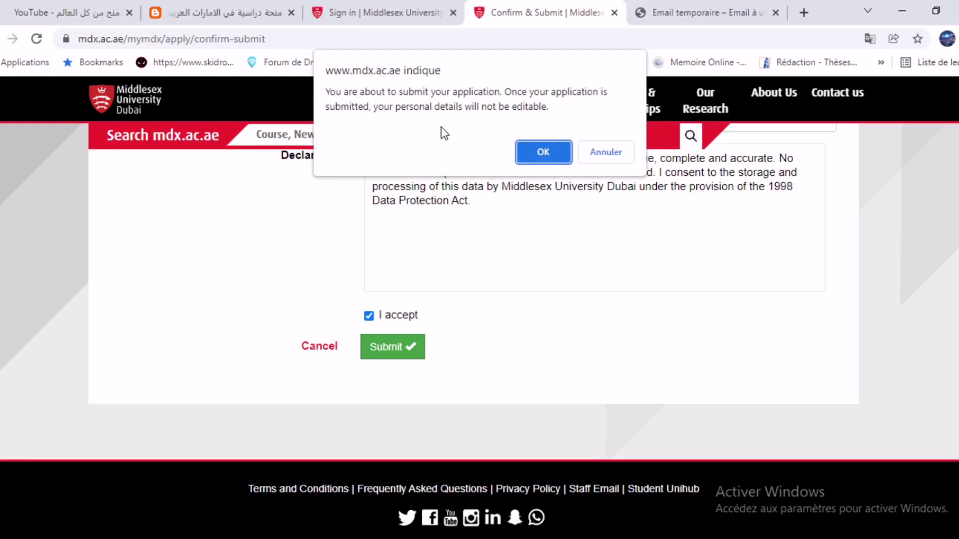
{"action": "left_click", "coordinate": [543, 153]}
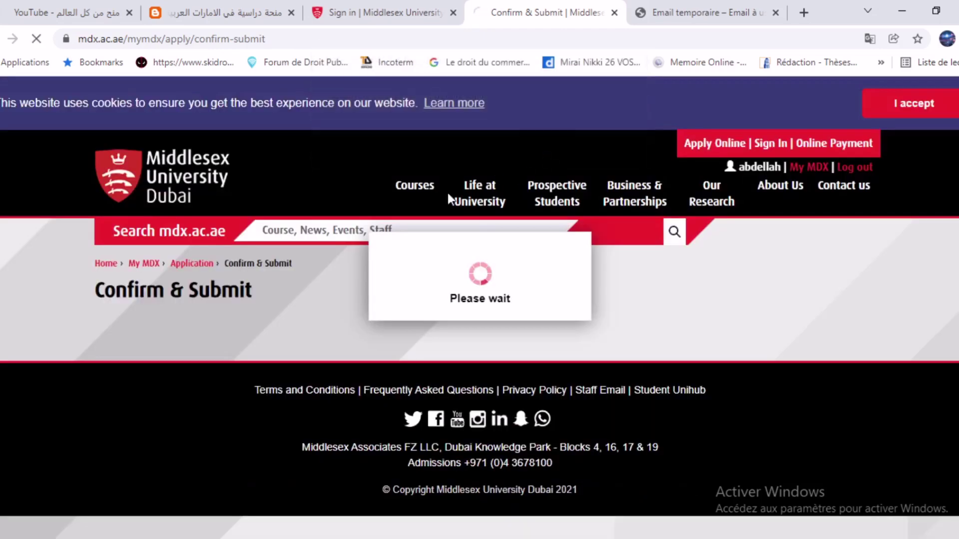